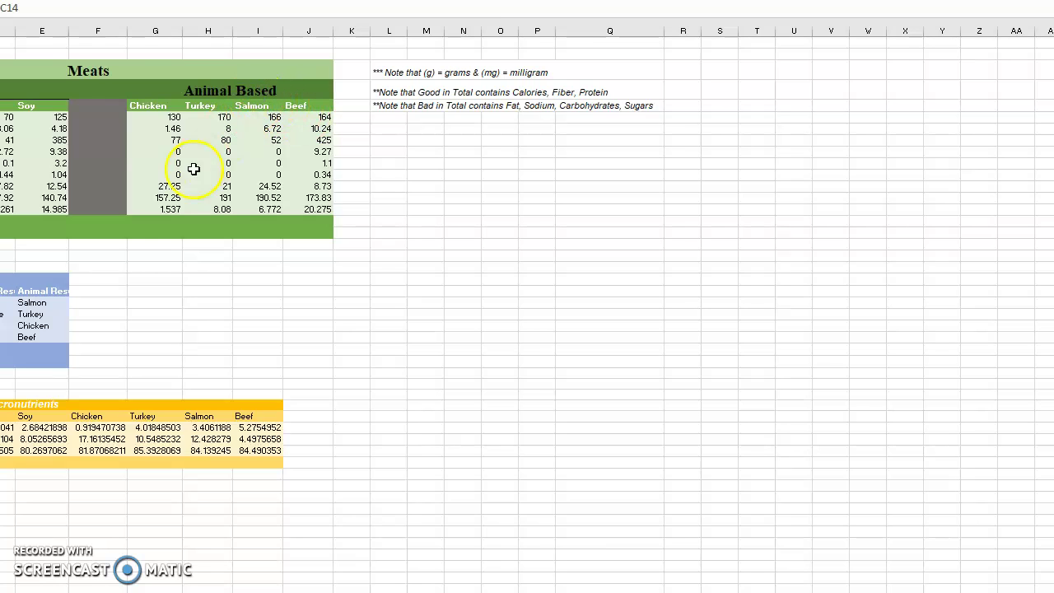
# - Check the Total (Good) and Total (Bad) formulas for Chicken and the Total (Bad) formula for Turkey
pyautogui.click(157, 197)
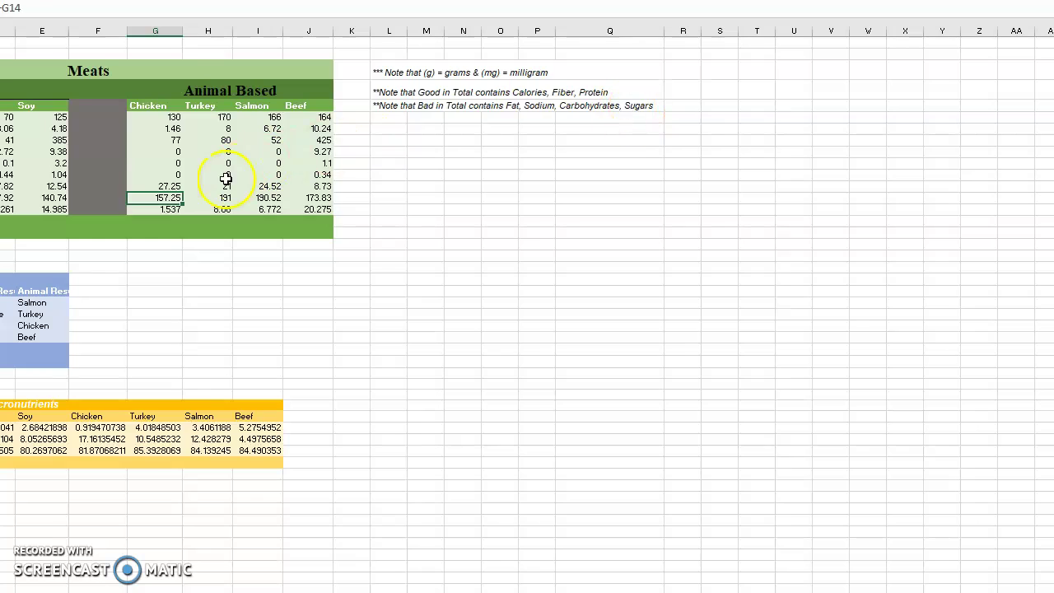
pyautogui.click(170, 207)
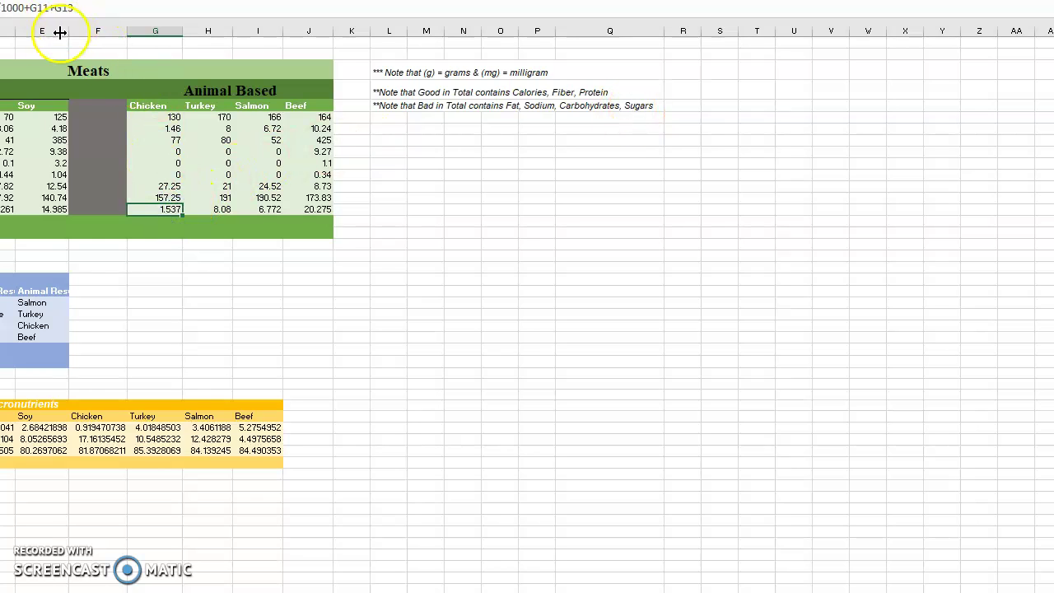
pyautogui.click(224, 208)
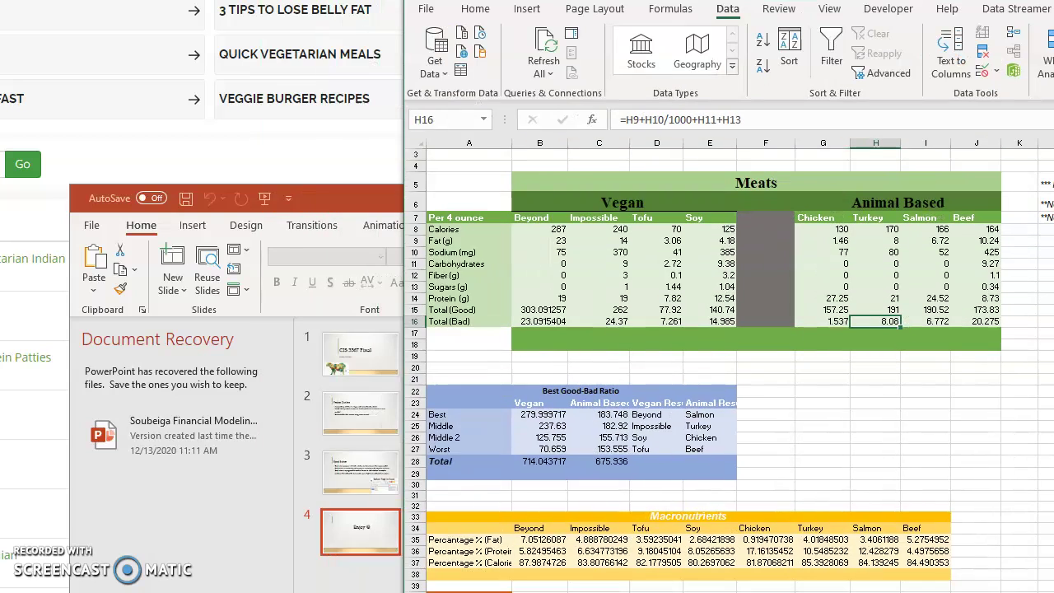
# - Switch to the web browser, maximize it and look over the calorie listings of vegetarian foods
pyautogui.click(46, 134)
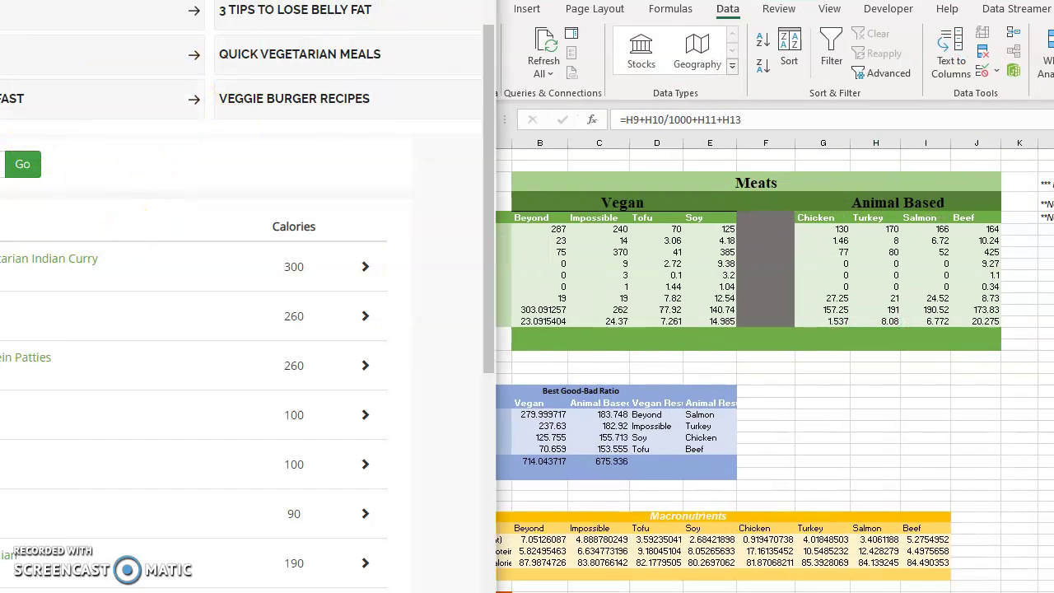
pyautogui.press('super+Up')
pyautogui.moveTo(333, 180); pyautogui.dragTo(342, 220)
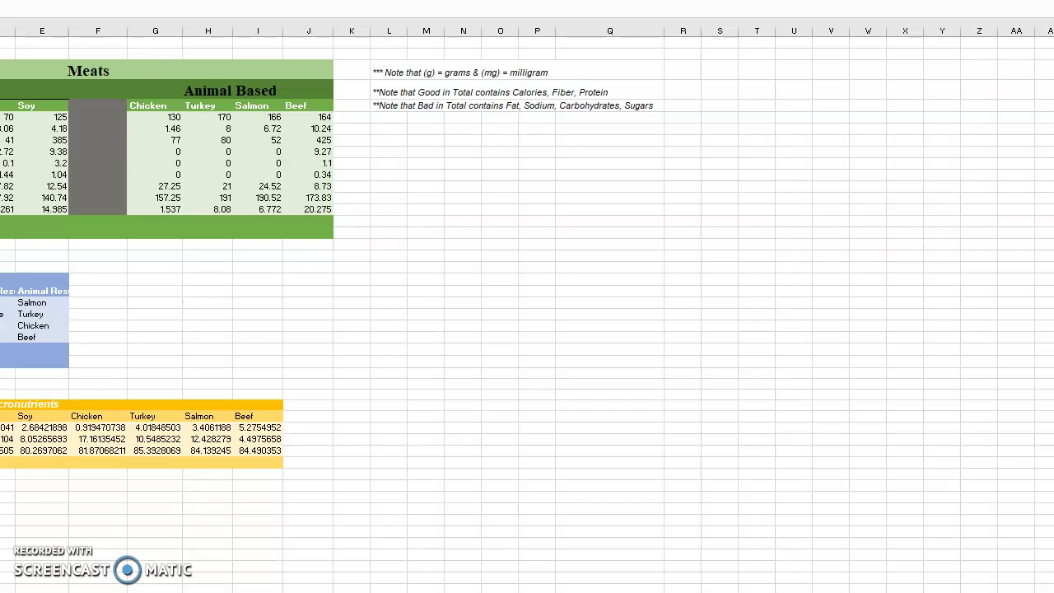
# - Return to the spreadsheet and examine the vegan and animal result rankings in the Best Good-Bad Ratio table
pyautogui.press('Down')
pyautogui.press('Down')
pyautogui.click(12, 302)
pyautogui.click(33, 302)
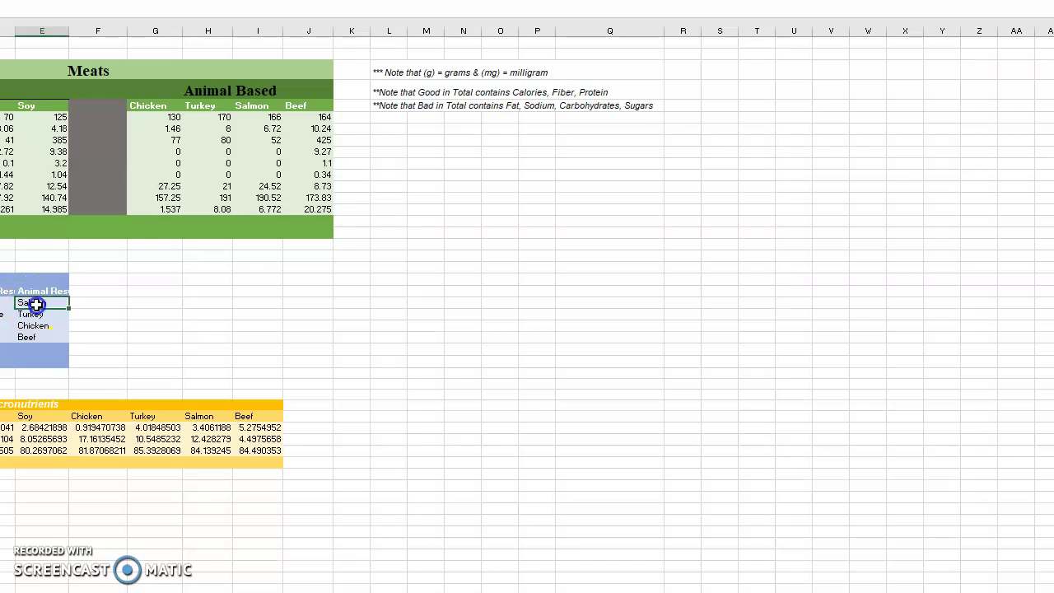
pyautogui.moveTo(48, 303); pyautogui.dragTo(9, 326)
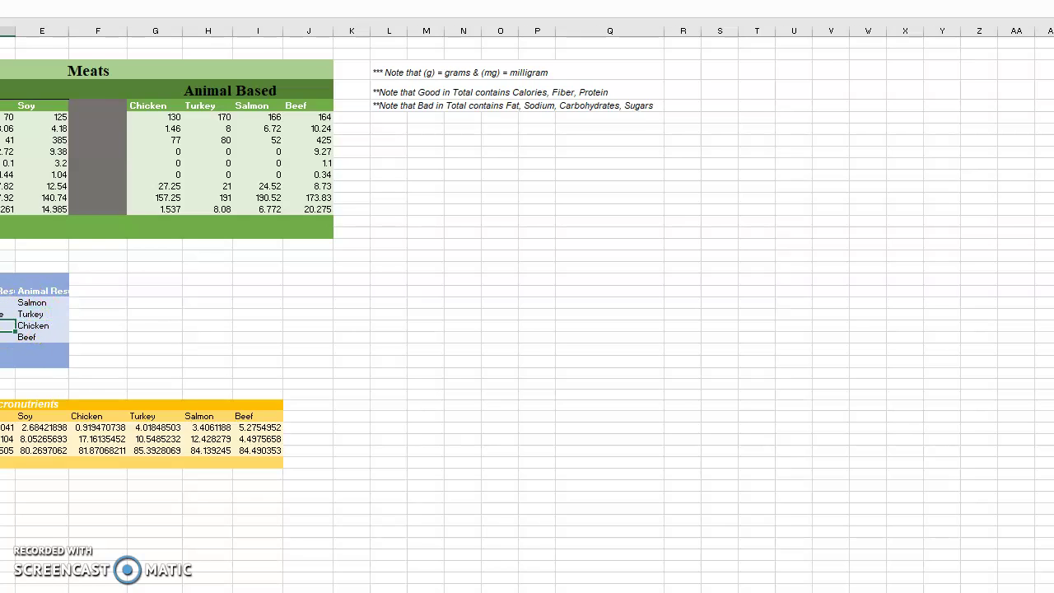
pyautogui.click(29, 329)
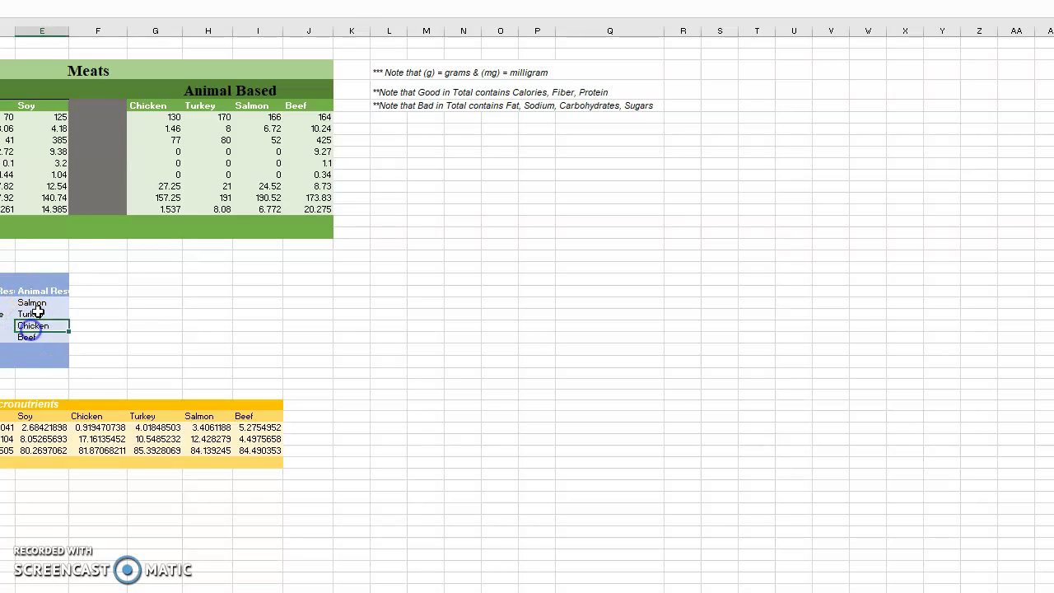
pyautogui.click(9, 336)
pyautogui.moveTo(8, 336); pyautogui.dragTo(40, 339)
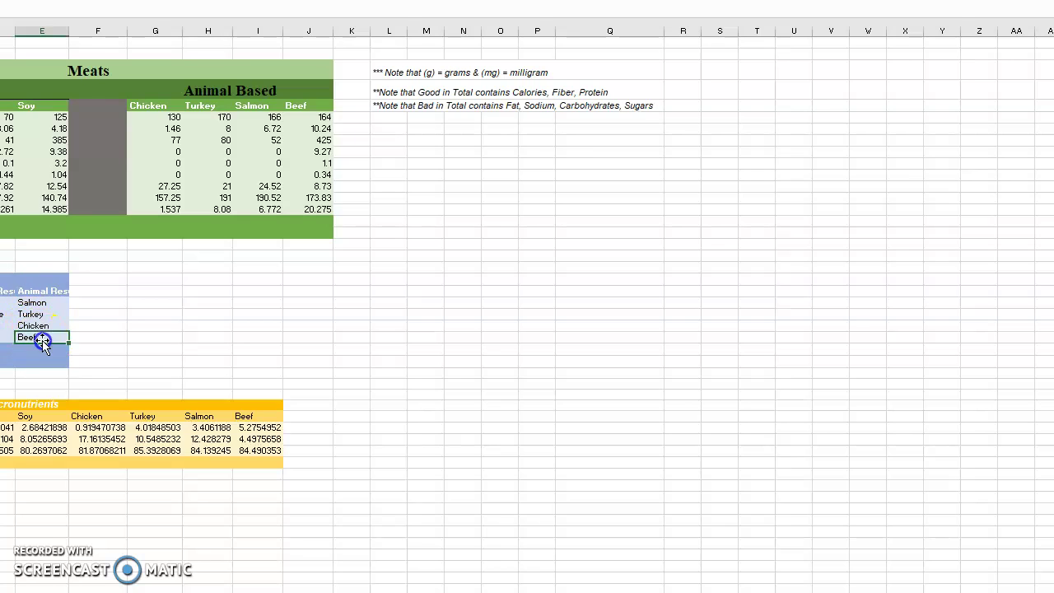
pyautogui.click(90, 327)
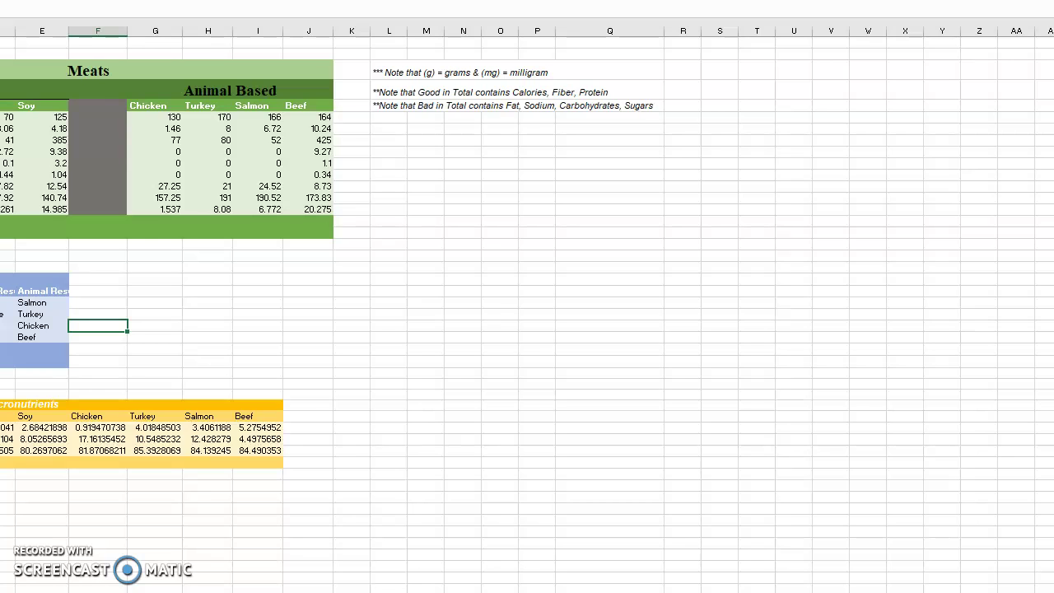
# - Check a percentage formula in the Macronutrients table and the note explaining the gram and milligram units
pyautogui.click(4, 439)
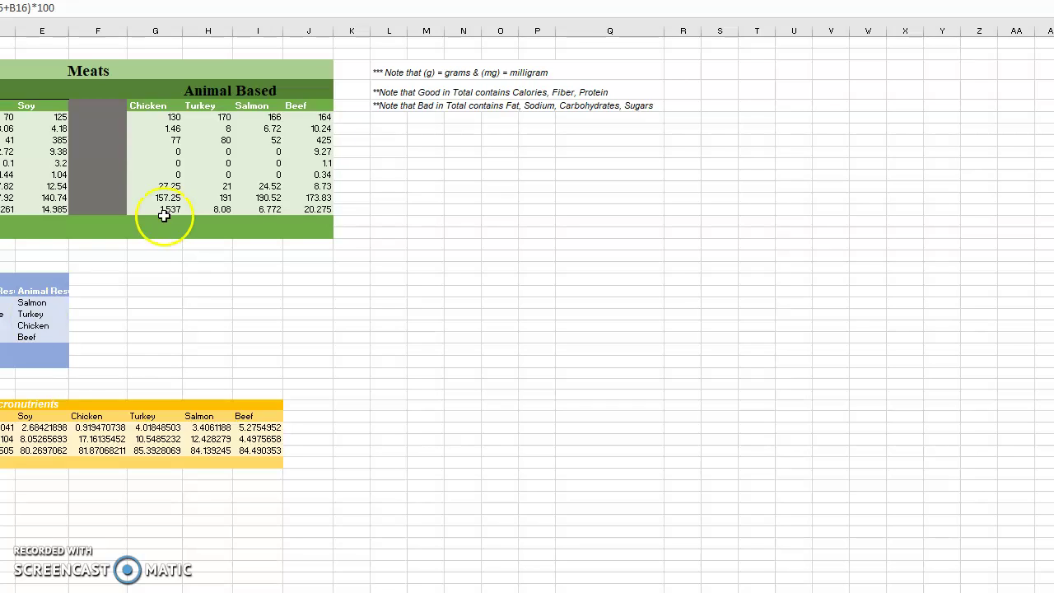
pyautogui.click(399, 74)
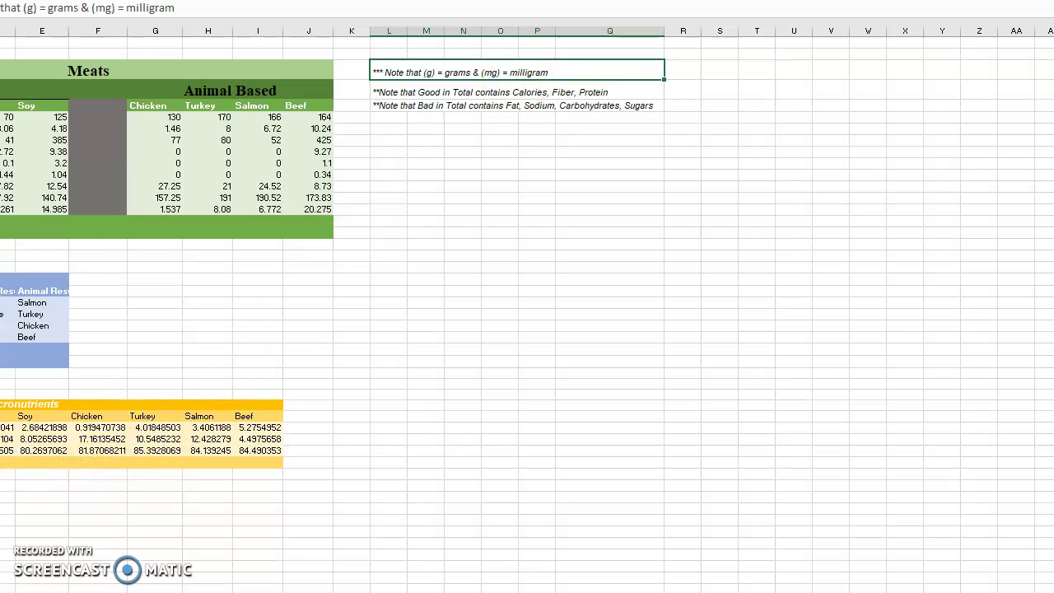
# - Go to the next worksheet and examine the values in column B and the notes below the table
pyautogui.hotkey('ctrl', 'pagedown')
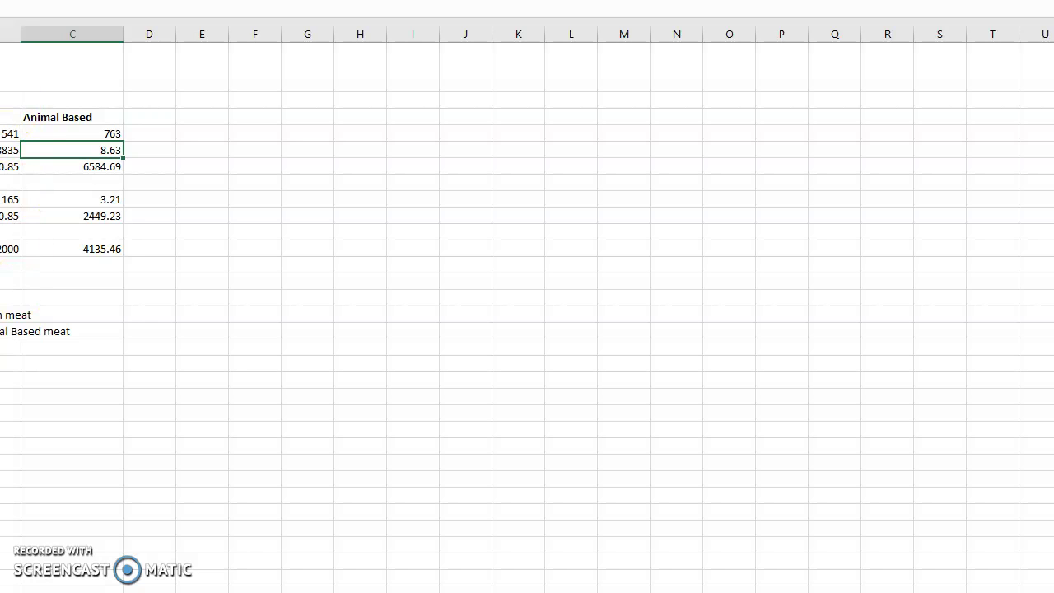
pyautogui.click(9, 134)
pyautogui.click(10, 249)
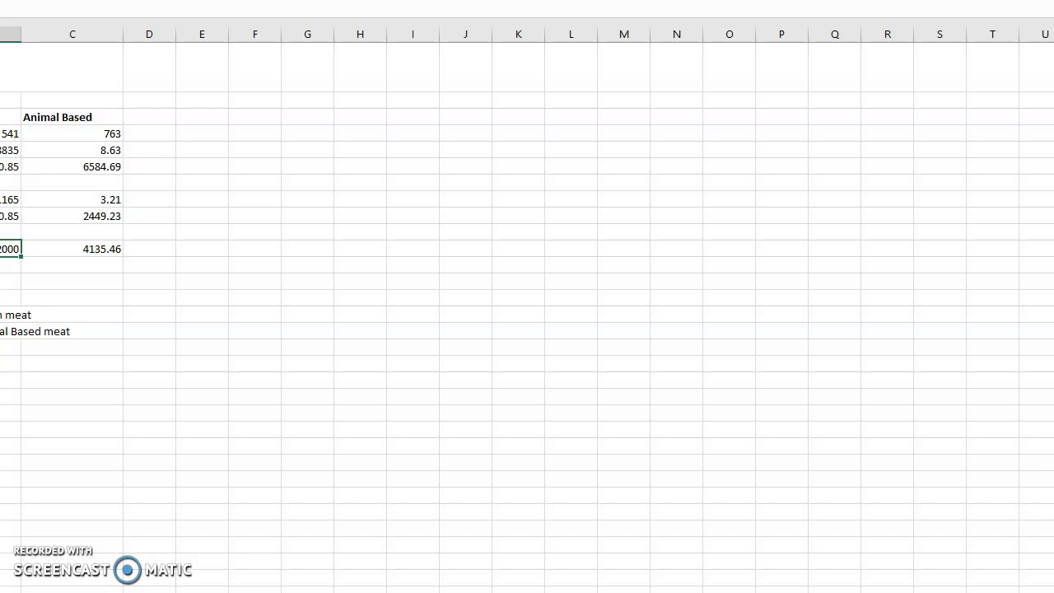
pyautogui.click(2, 249)
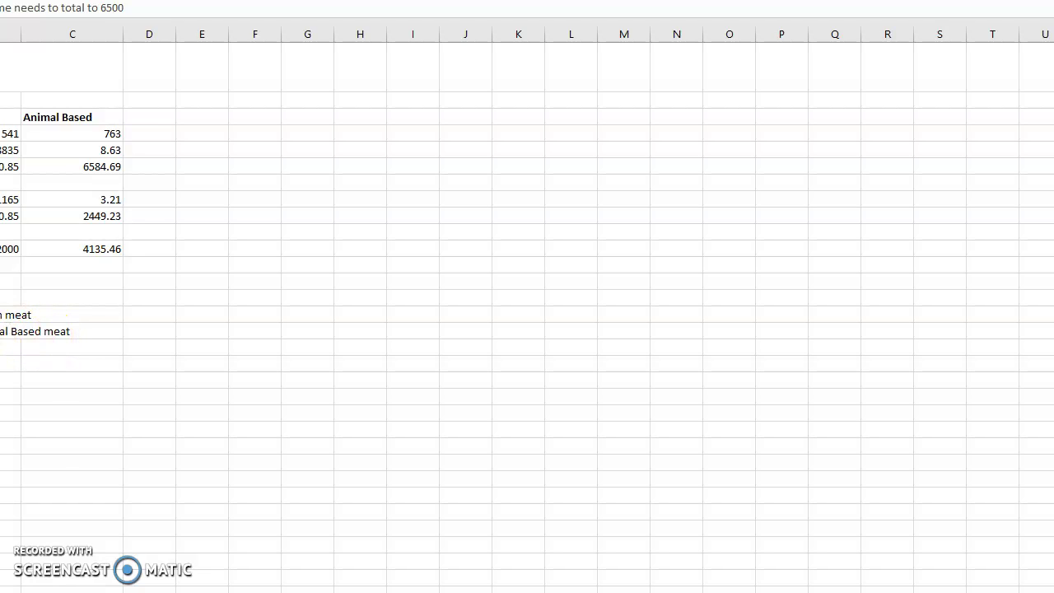
pyautogui.click(10, 314)
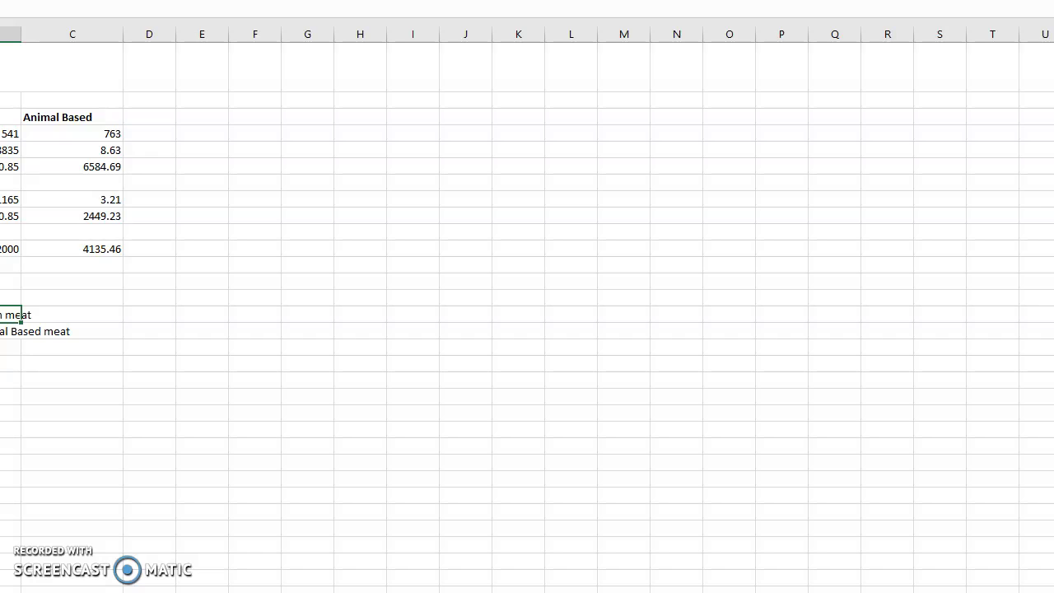
# - Open Solver for cell B11, review its objective, variable cells and constraints, and close it without solving
pyautogui.click(11, 248)
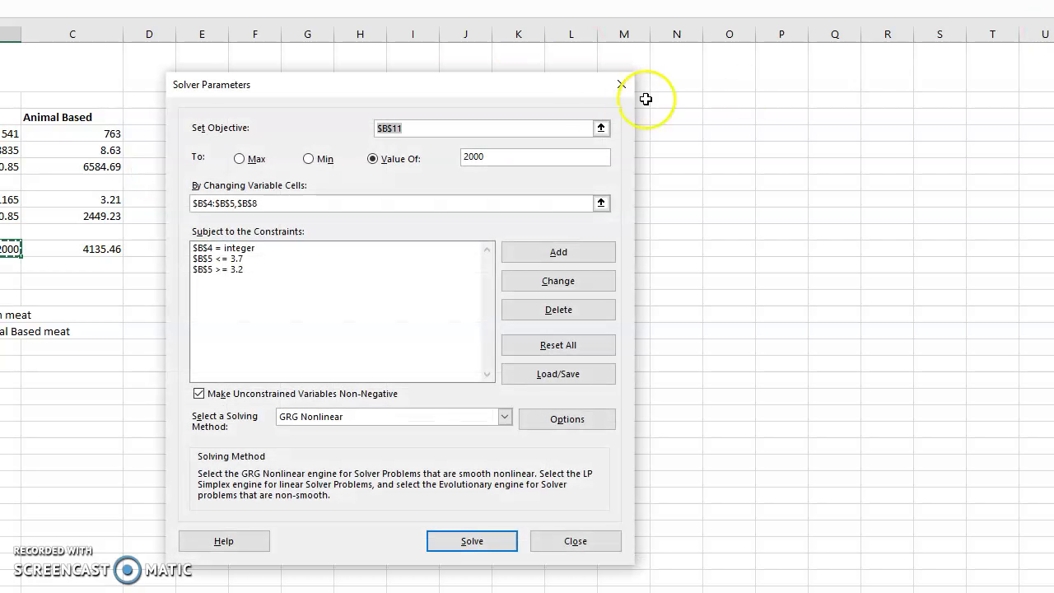
pyautogui.moveTo(396, 97); pyautogui.dragTo(510, 86)
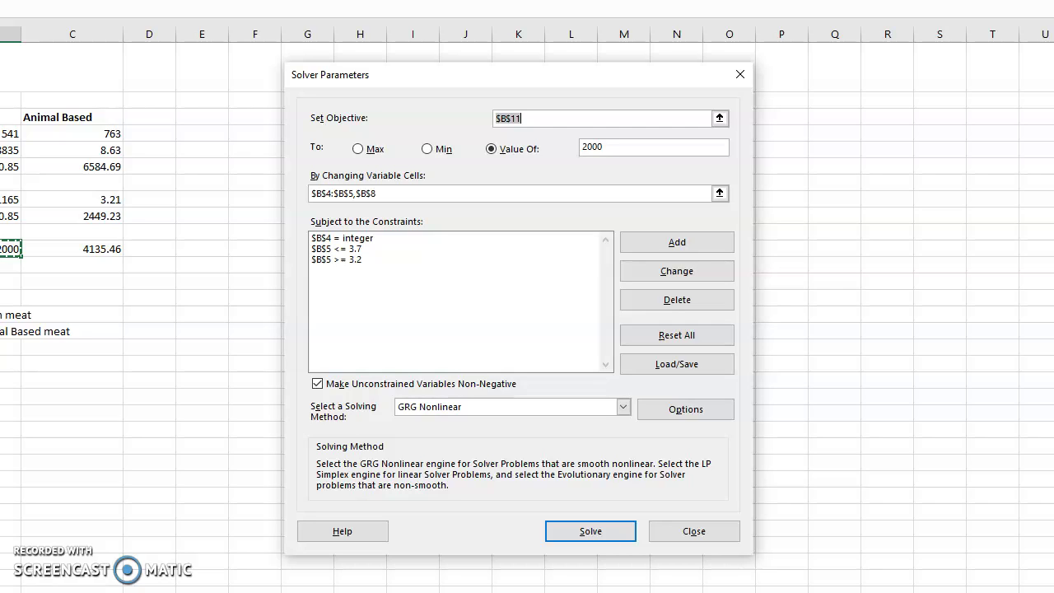
pyautogui.click(742, 74)
# - Reopen Solver and set the objective to cell C11 in the Animal Based column with a target value of 4500
pyautogui.click(104, 134)
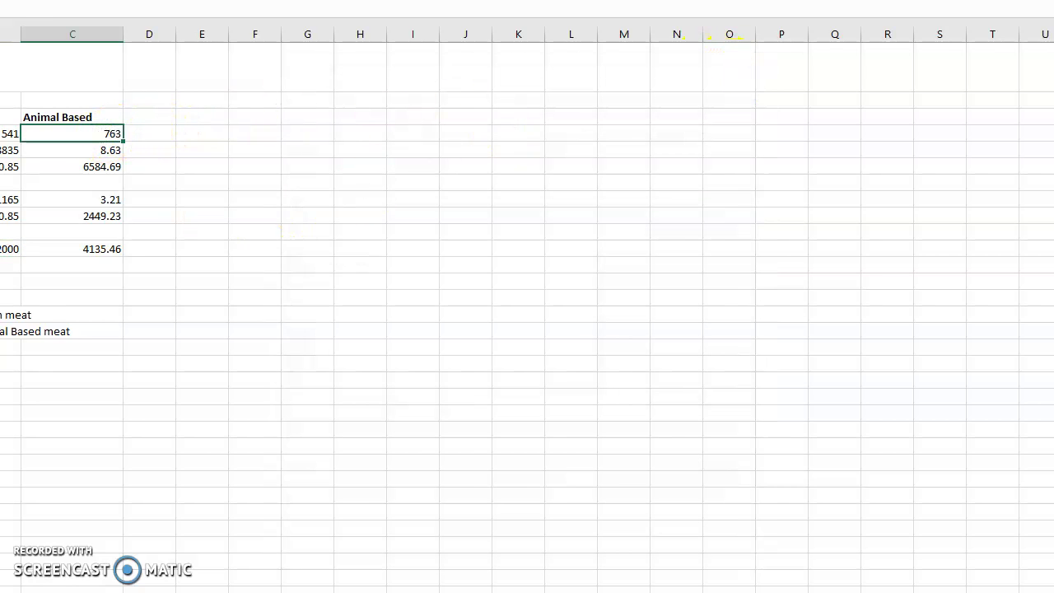
pyautogui.click(91, 249)
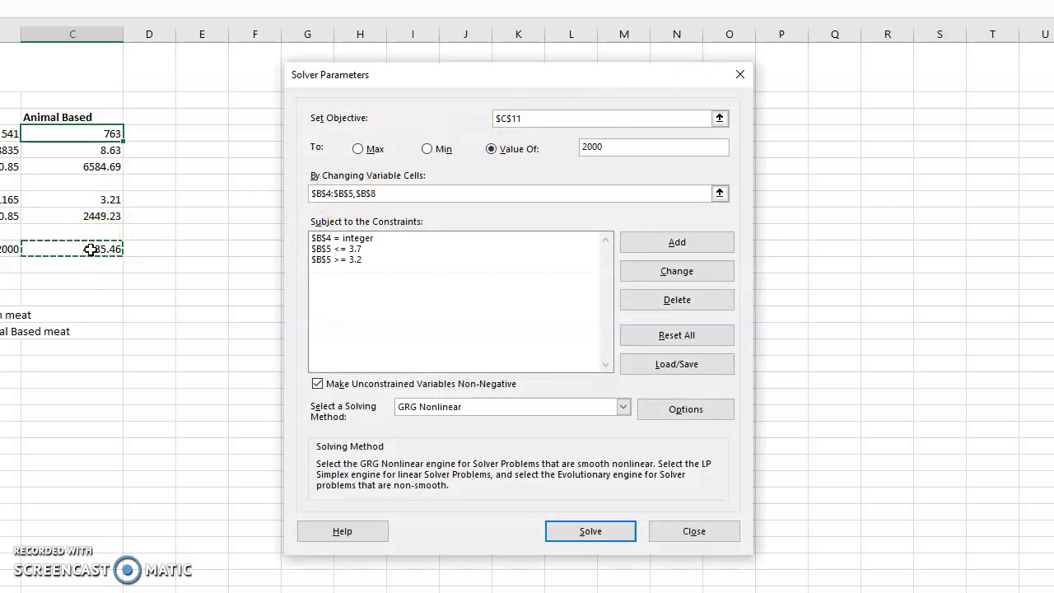
pyautogui.click(593, 146)
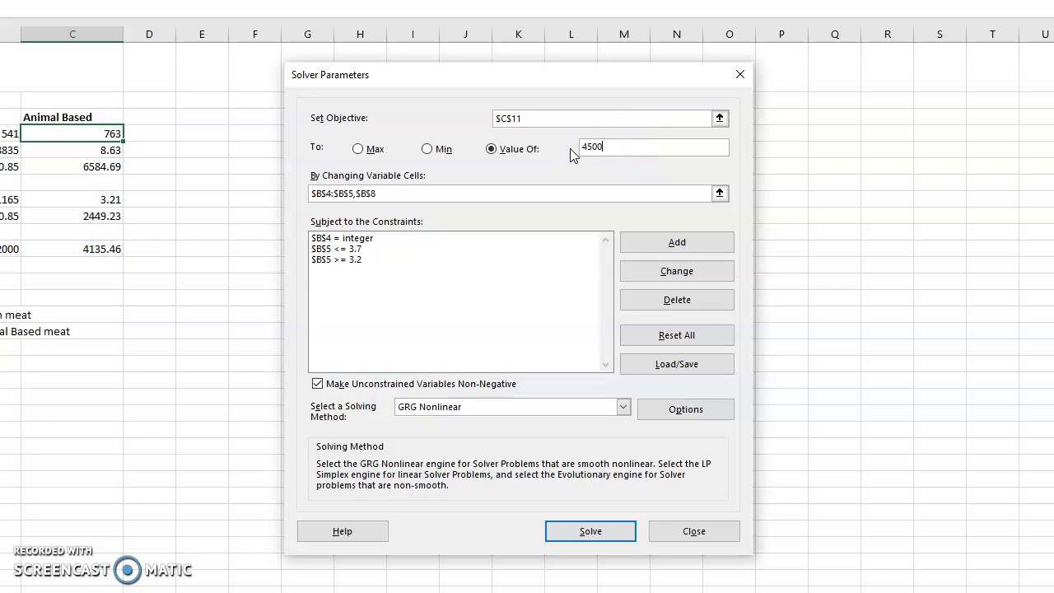
# - Set Solver's changing variable cells to $C$4:$C$5,$C$8
pyautogui.click(449, 195)
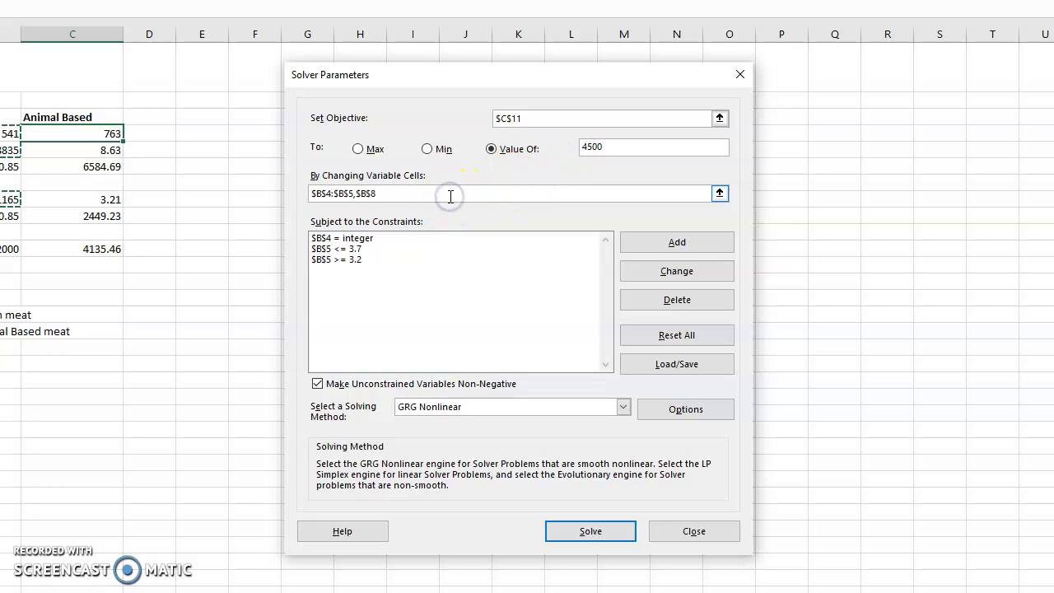
pyautogui.click(385, 210)
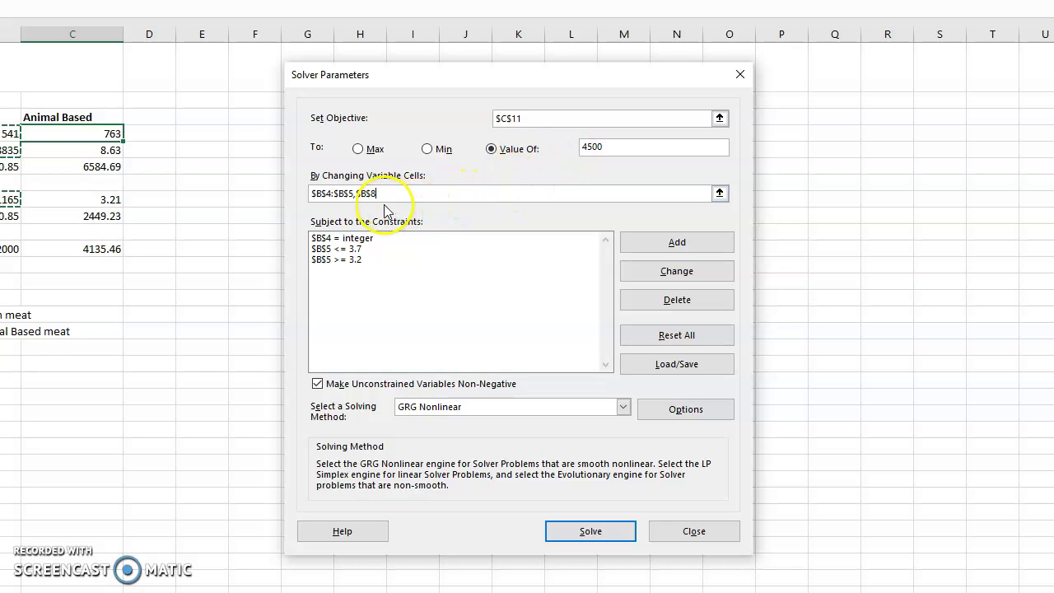
pyautogui.click(109, 135)
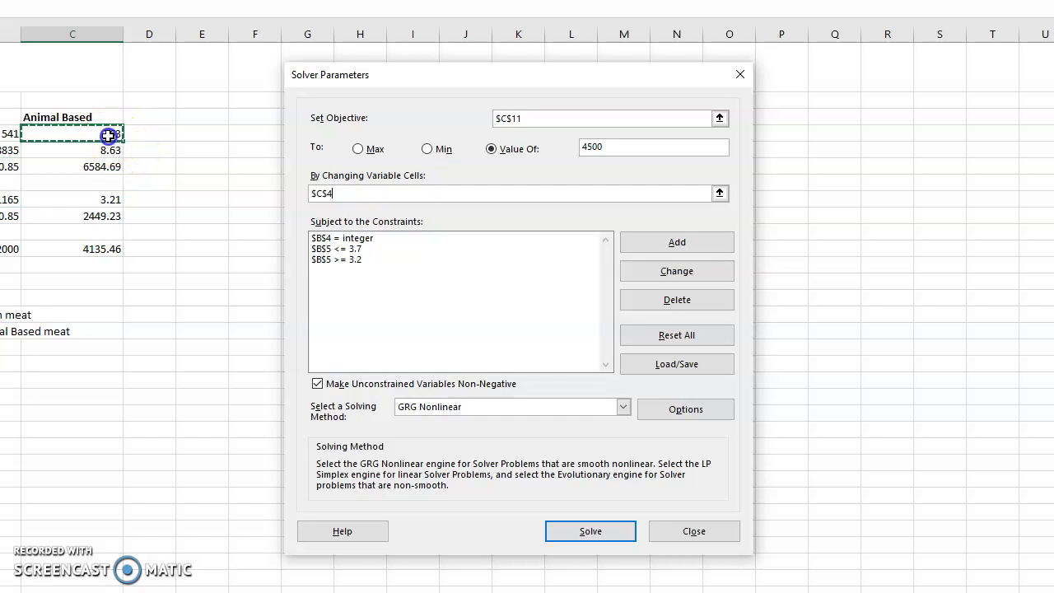
pyautogui.moveTo(109, 135); pyautogui.dragTo(108, 147)
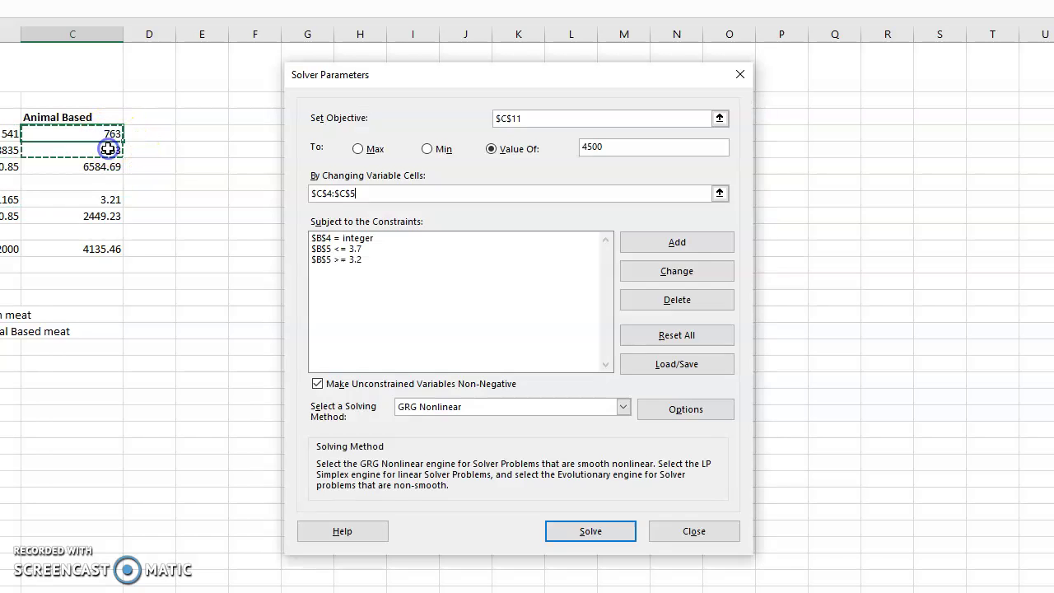
pyautogui.click(354, 193)
pyautogui.write(',')
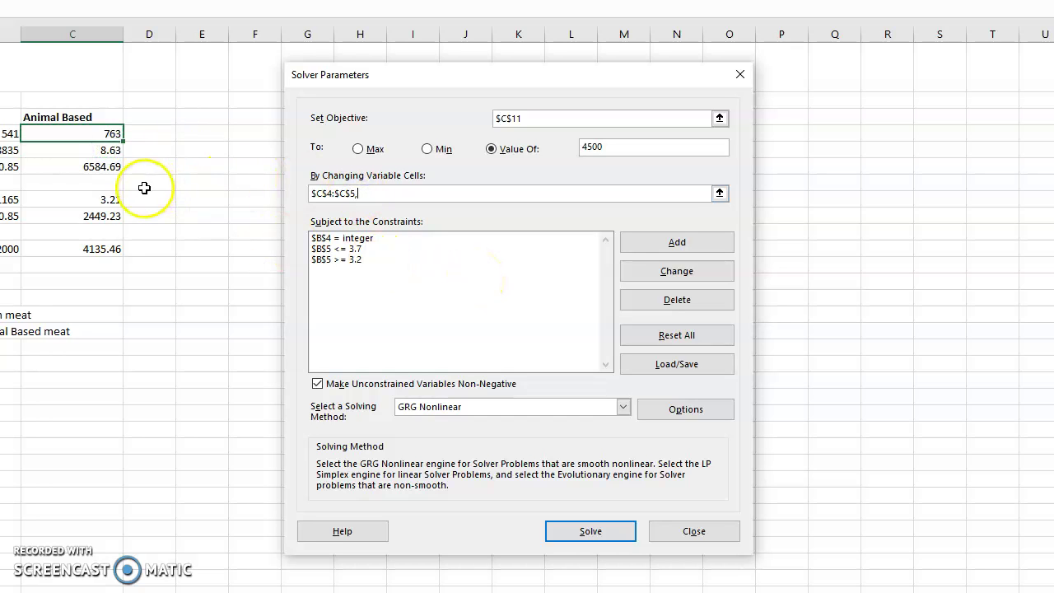
pyautogui.click(113, 201)
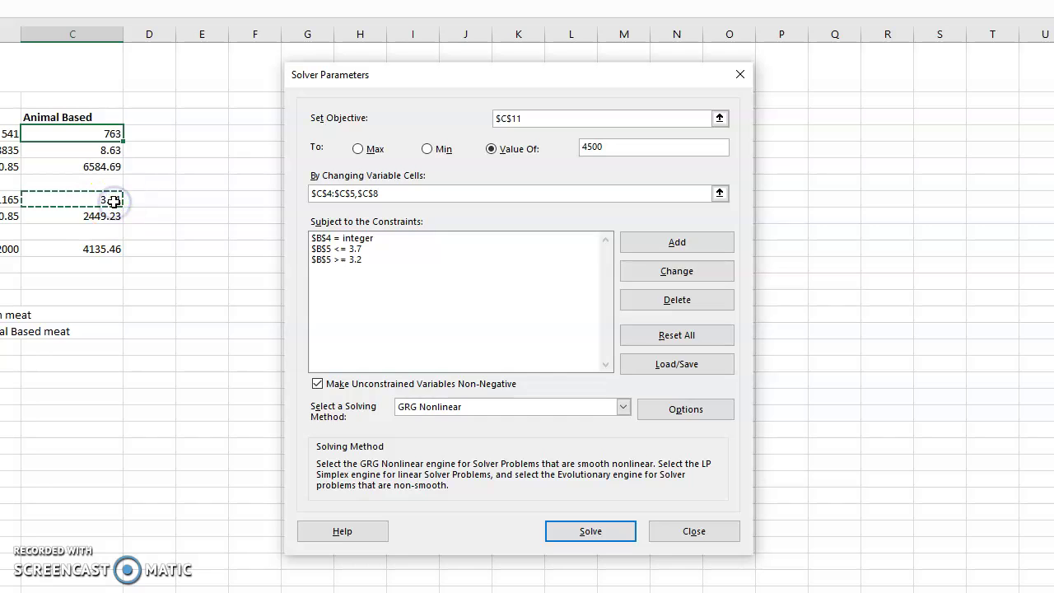
# - Delete the Solver constraints requiring B4 to be an integer and B5 to be at most 3.7
pyautogui.click(419, 266)
pyautogui.click(412, 261)
pyautogui.click(396, 237)
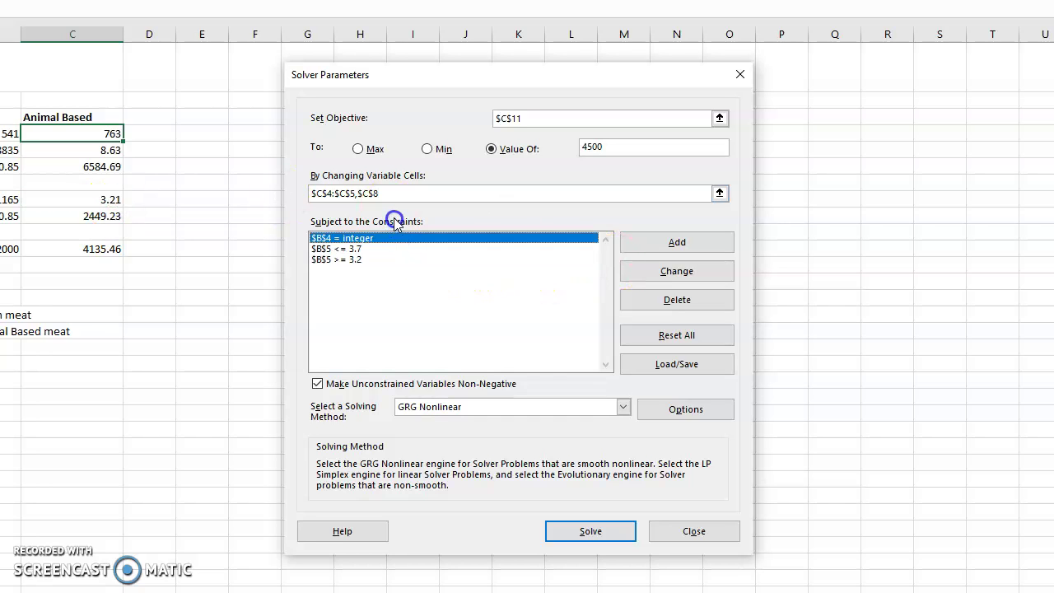
pyautogui.click(697, 299)
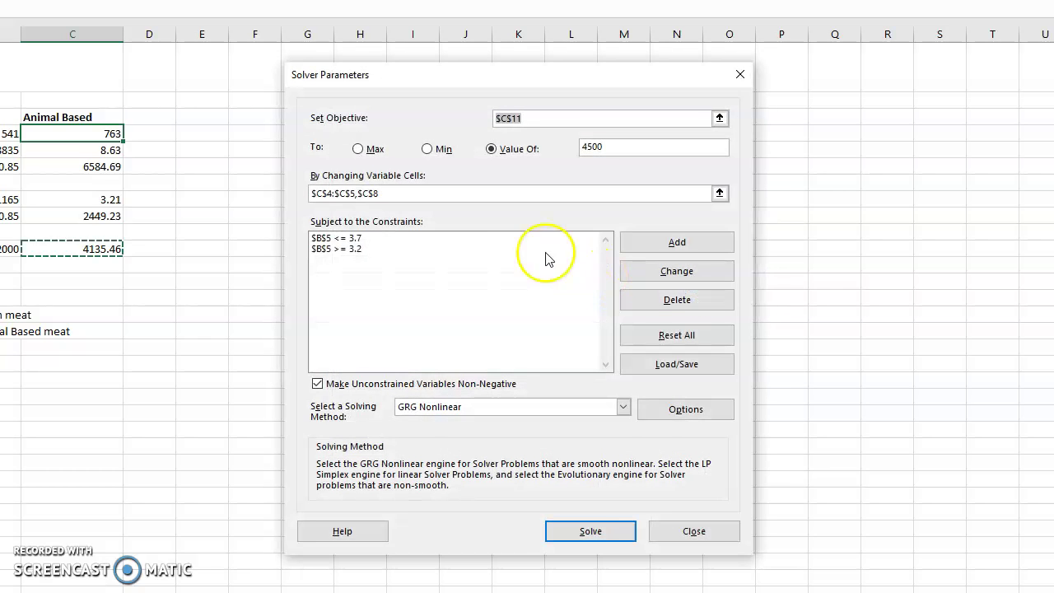
pyautogui.click(528, 241)
pyautogui.click(659, 302)
pyautogui.click(536, 239)
pyautogui.click(675, 310)
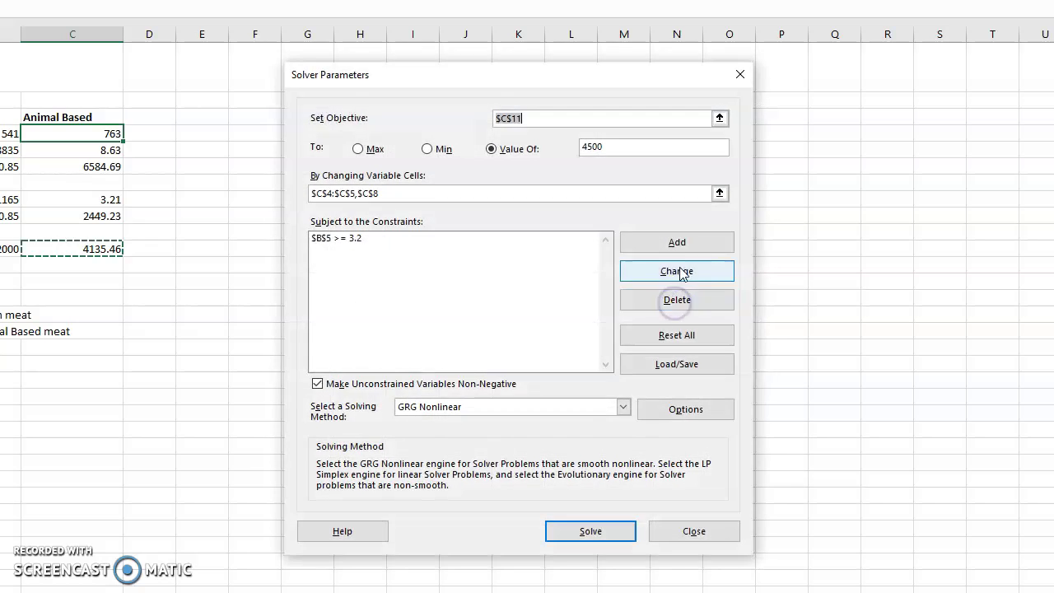
# - Set up a new Solver constraint requiring cell C11 to be an integer
pyautogui.click(677, 242)
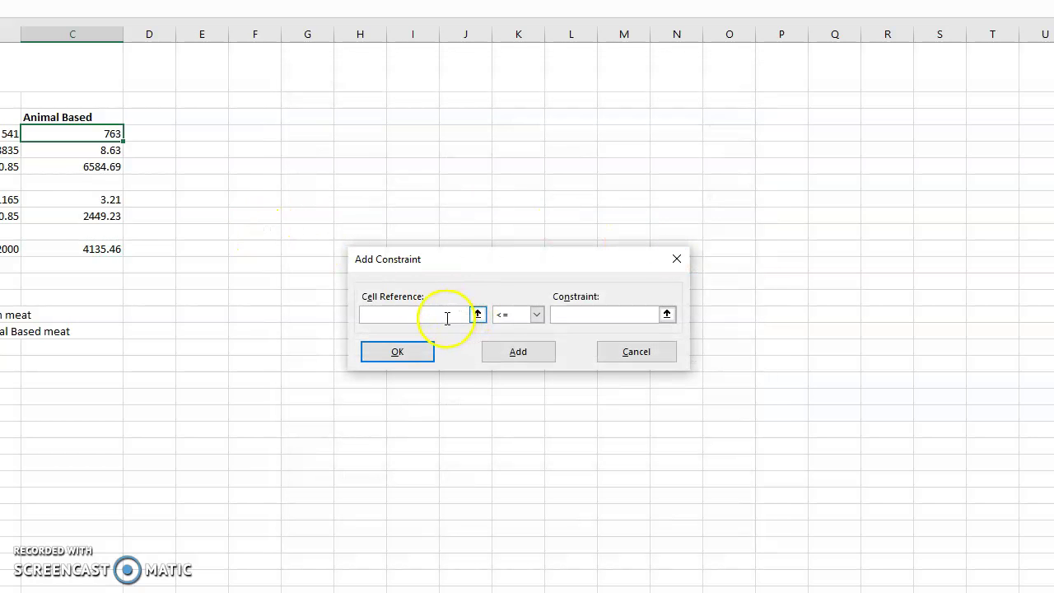
pyautogui.click(111, 248)
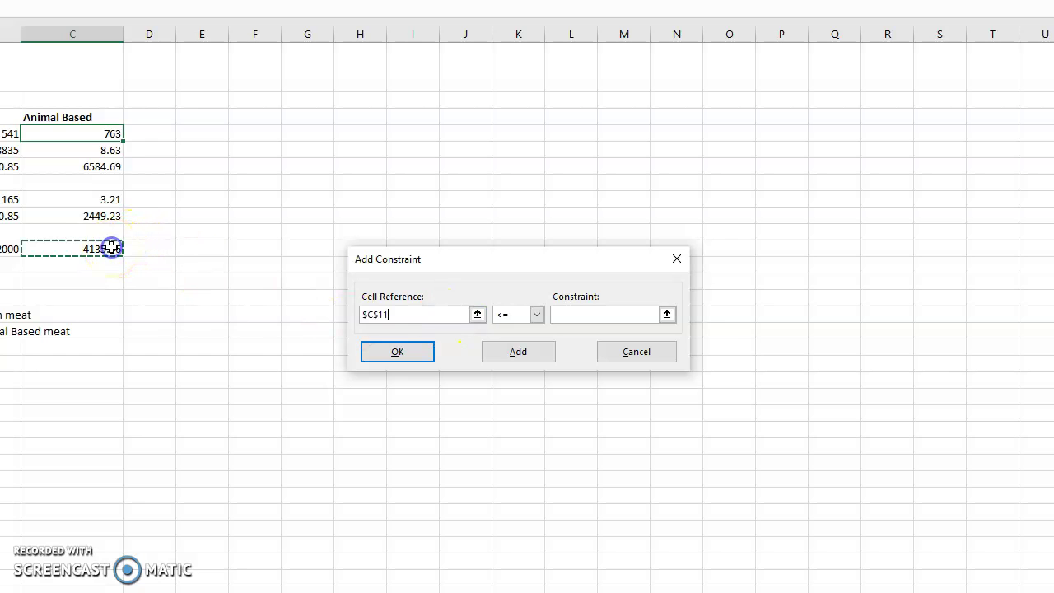
pyautogui.click(536, 313)
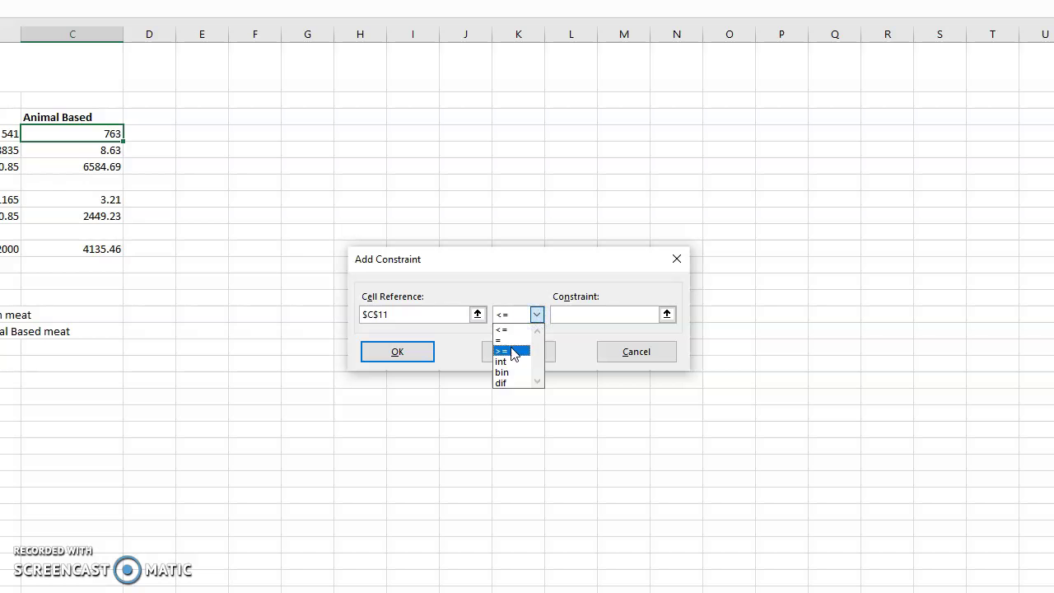
pyautogui.click(504, 361)
pyautogui.click(509, 357)
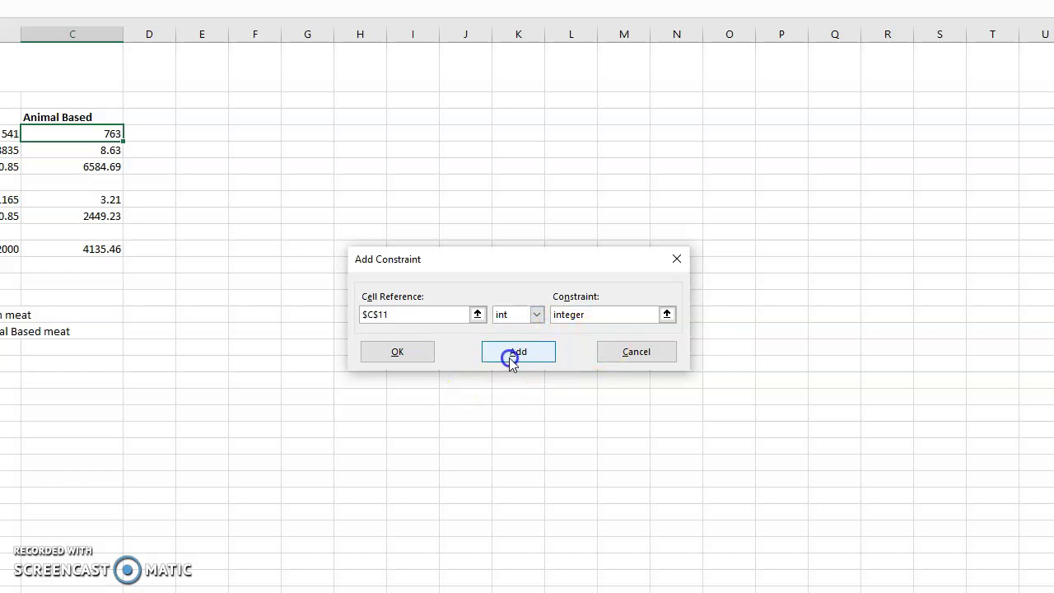
pyautogui.click(592, 368)
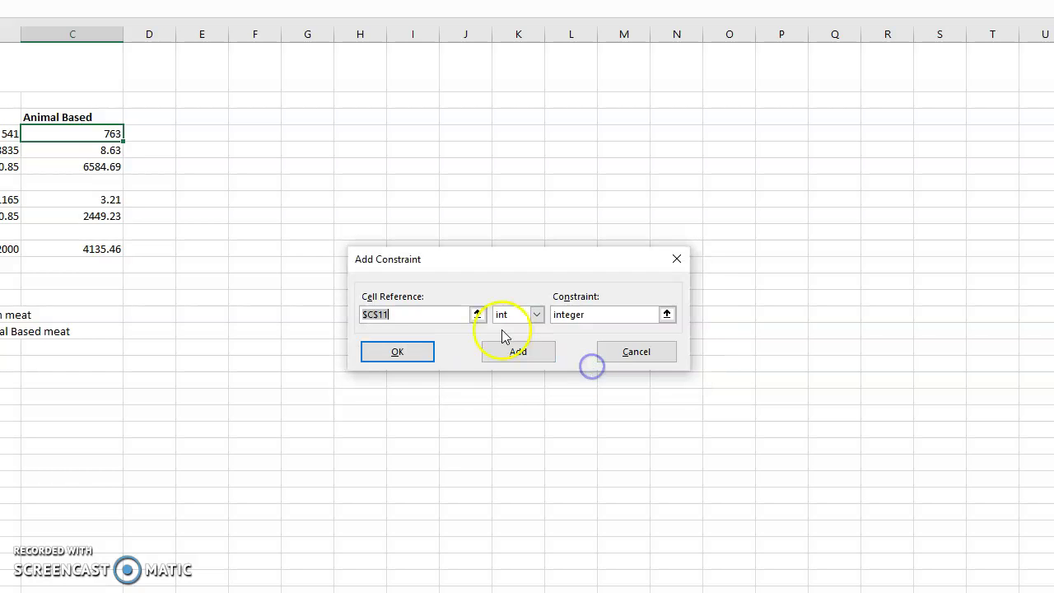
# - Change the new constraint's cell reference to C5 and add it to Solver as an integer constraint
pyautogui.click(447, 313)
pyautogui.click(111, 150)
pyautogui.moveTo(413, 310); pyautogui.dragTo(332, 311)
pyautogui.press('BackSpace')
pyautogui.click(85, 134)
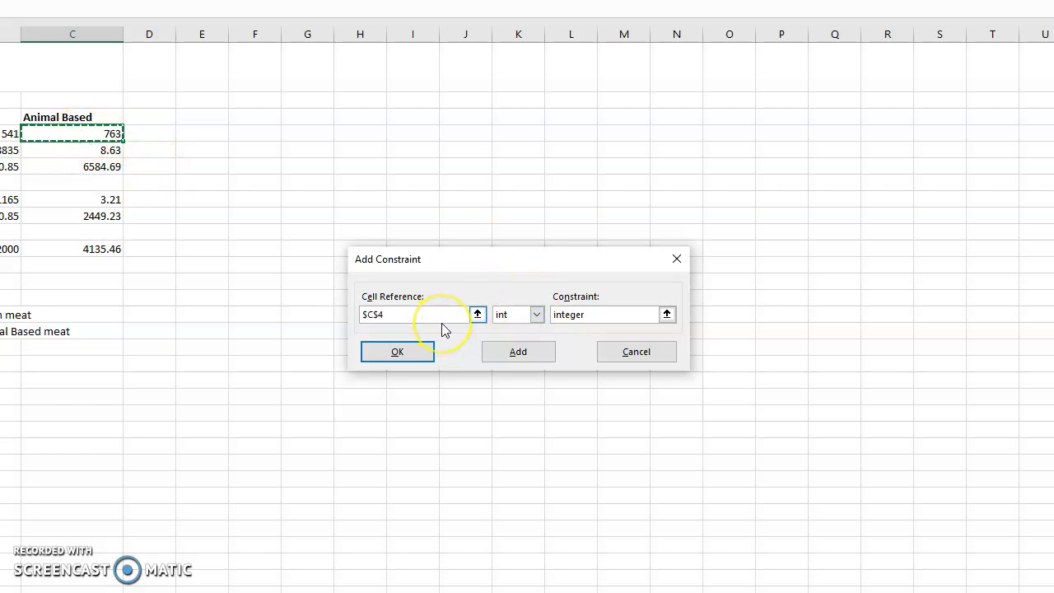
pyautogui.press('BackSpace')
pyautogui.press('BackSpace')
pyautogui.press('BackSpace')
pyautogui.press('BackSpace')
pyautogui.click(109, 152)
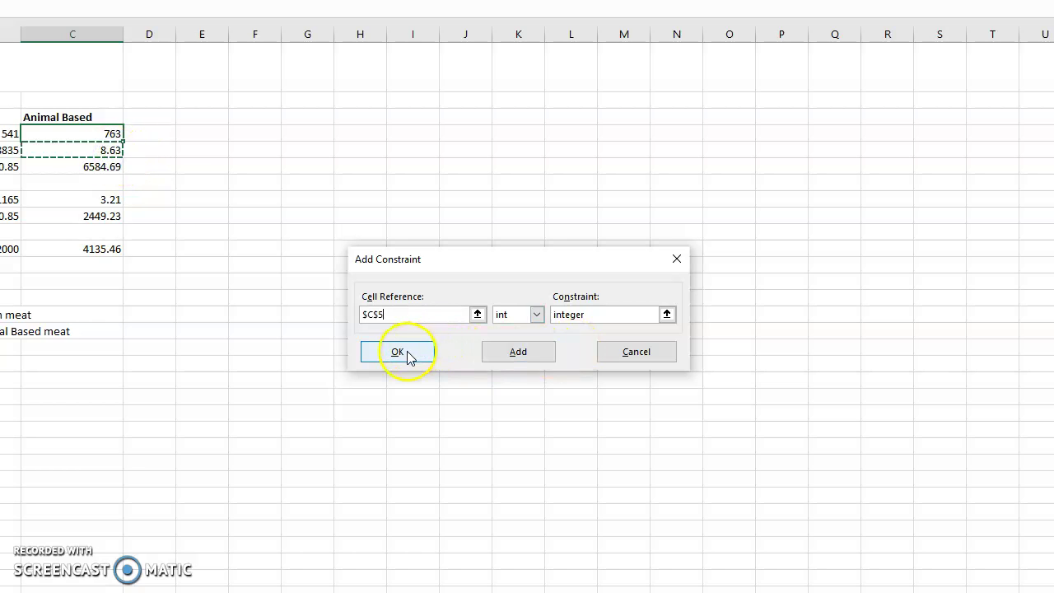
pyautogui.click(518, 352)
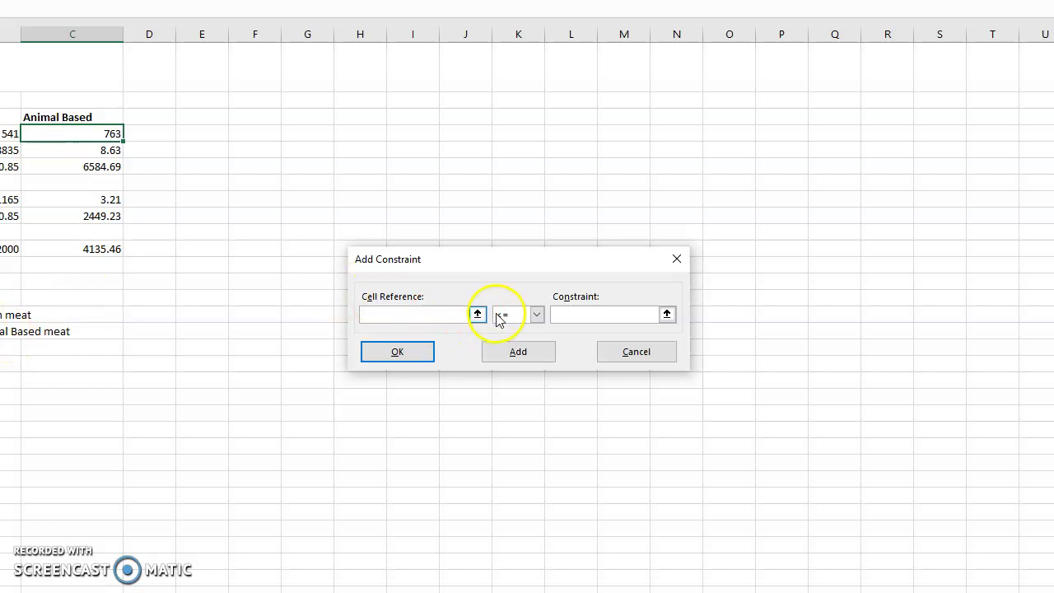
# - Add a Solver constraint requiring C5 to be at most 9 and return to the Solver parameters
pyautogui.click(525, 314)
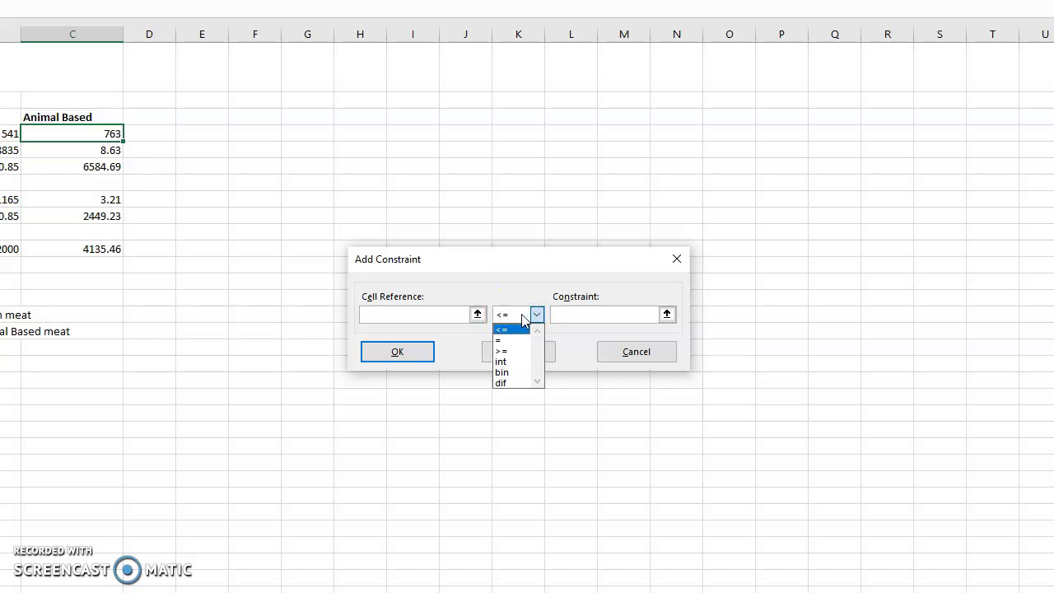
pyautogui.click(523, 314)
pyautogui.click(435, 315)
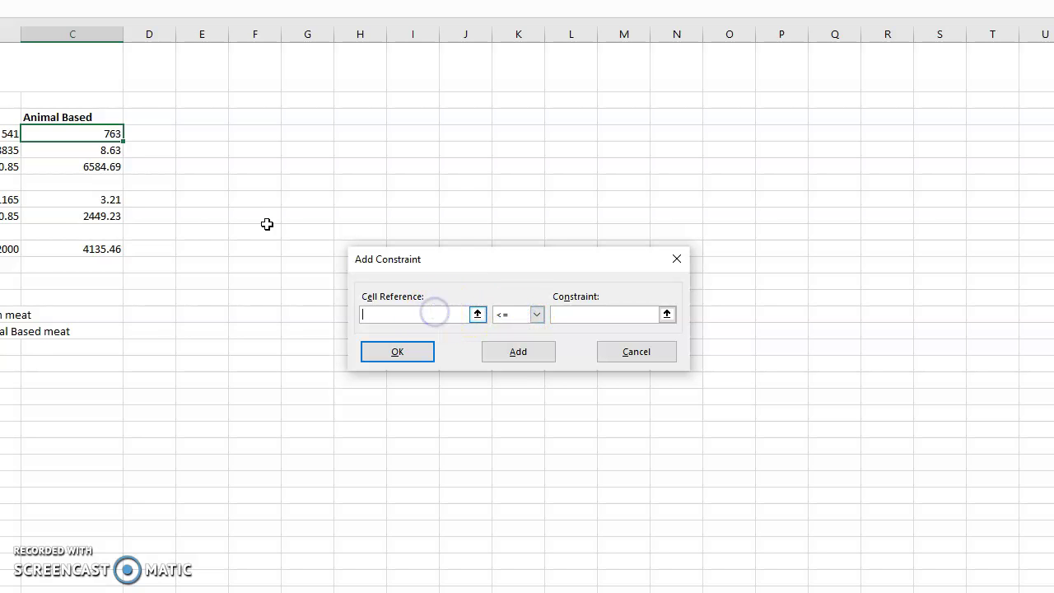
pyautogui.click(112, 150)
pyautogui.click(608, 315)
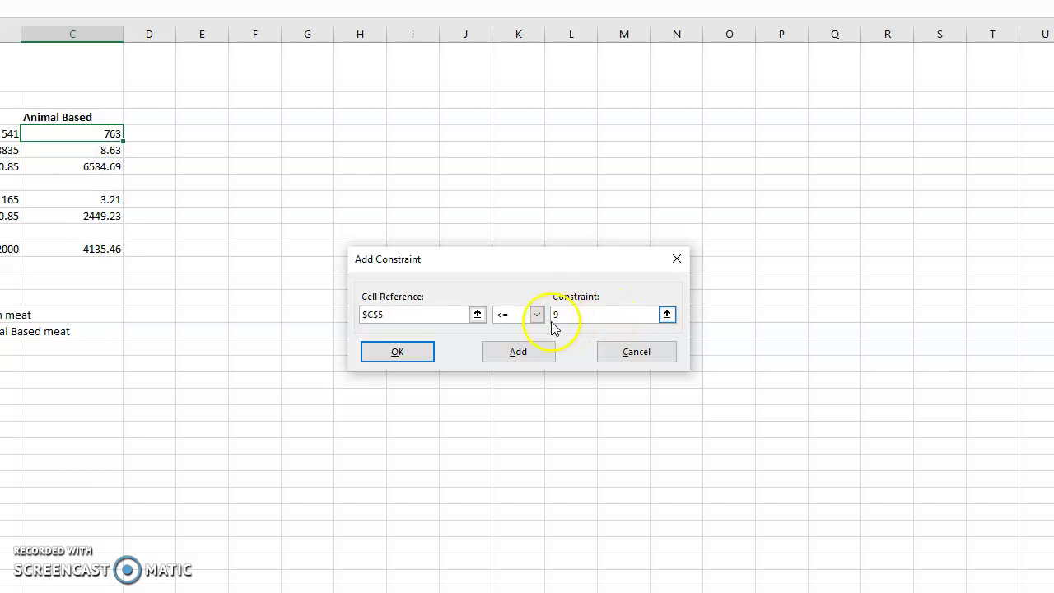
pyautogui.click(524, 354)
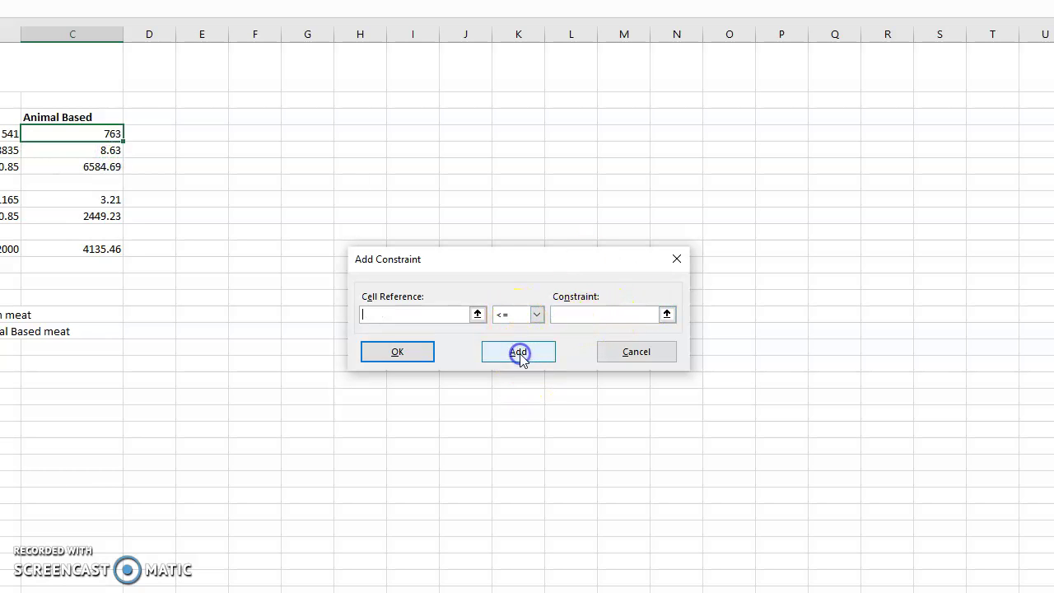
pyautogui.click(420, 352)
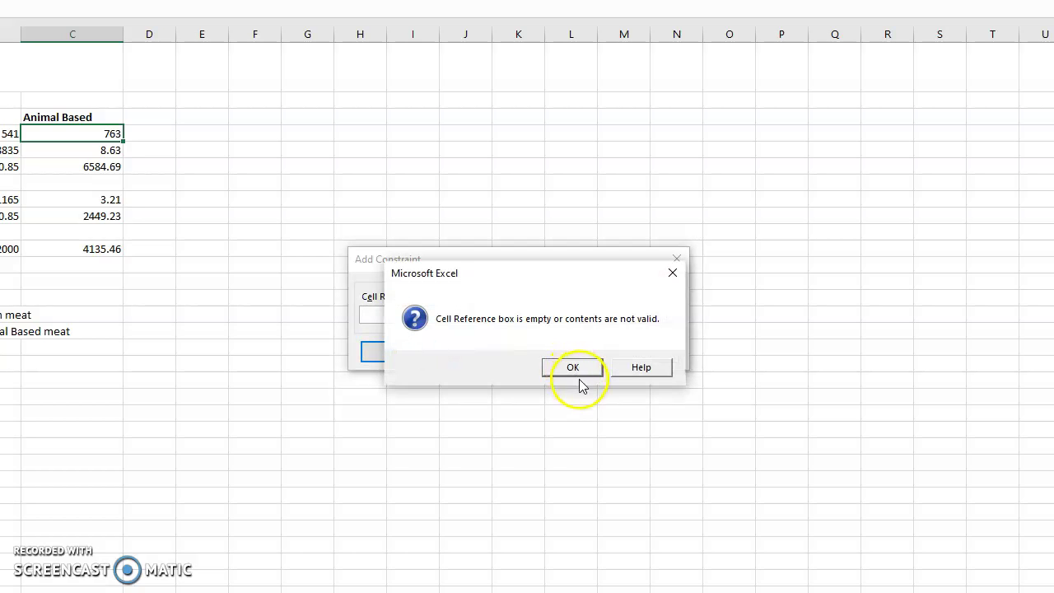
pyautogui.click(577, 370)
pyautogui.click(626, 351)
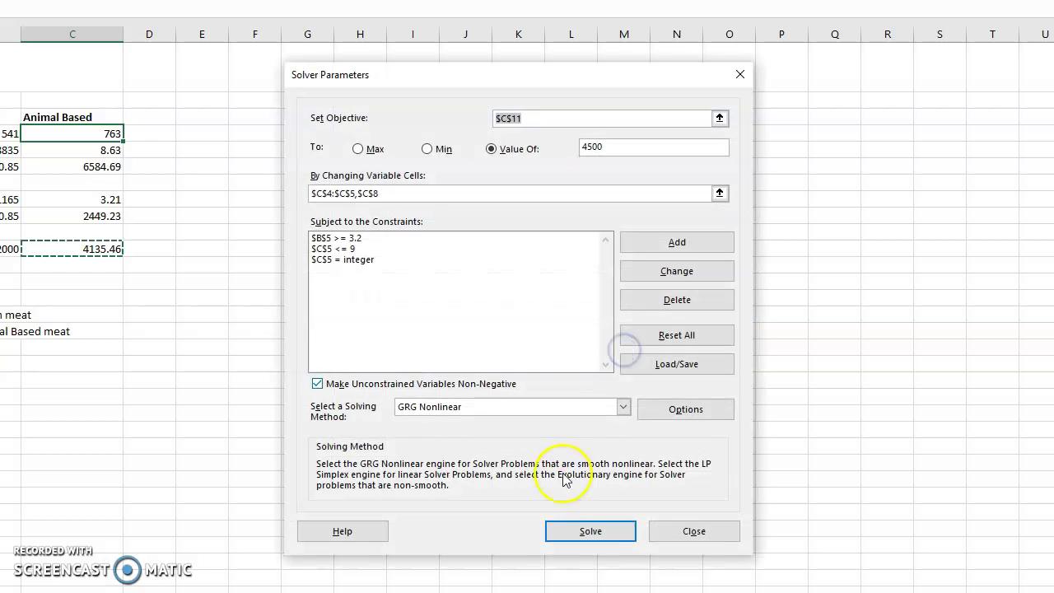
# - Delete the Solver constraint requiring B5 to be at least 3.2
pyautogui.click(472, 280)
pyautogui.click(363, 239)
pyautogui.click(664, 299)
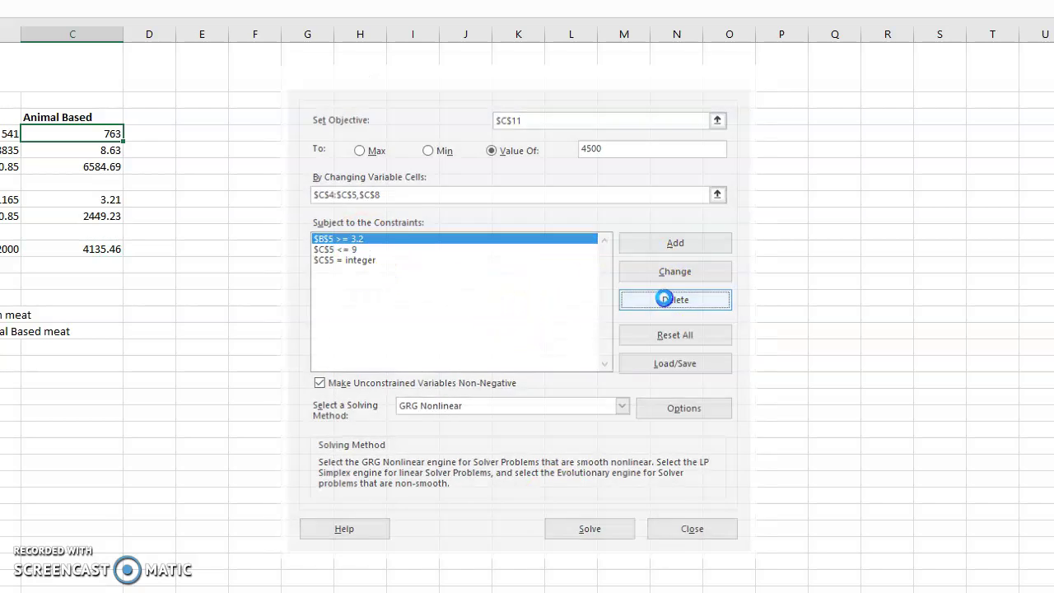
# - Add a Solver constraint requiring C5 to be at least 8 and return to the Solver parameters
pyautogui.click(700, 243)
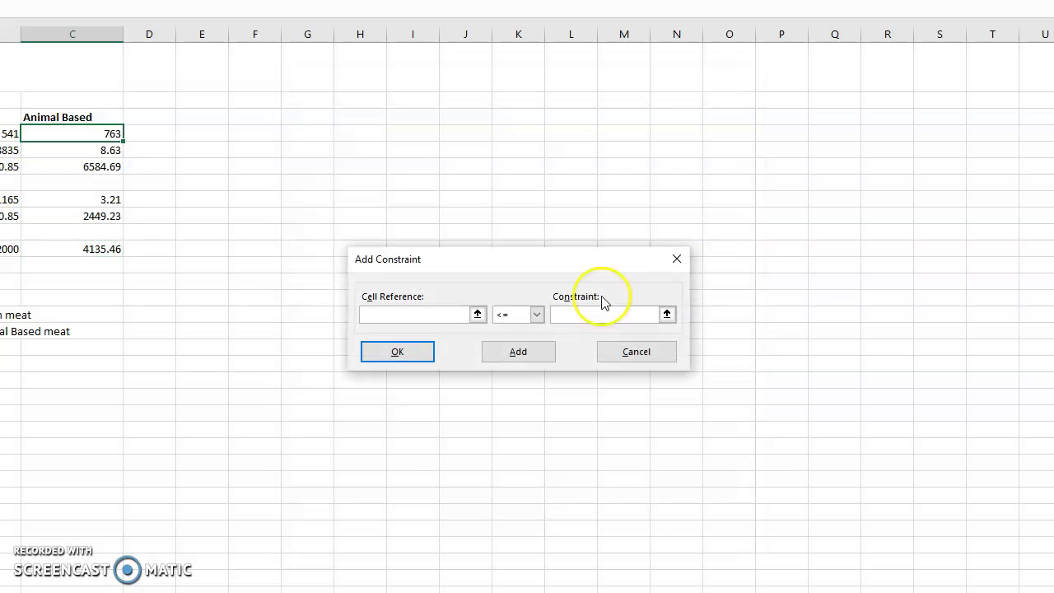
pyautogui.click(445, 314)
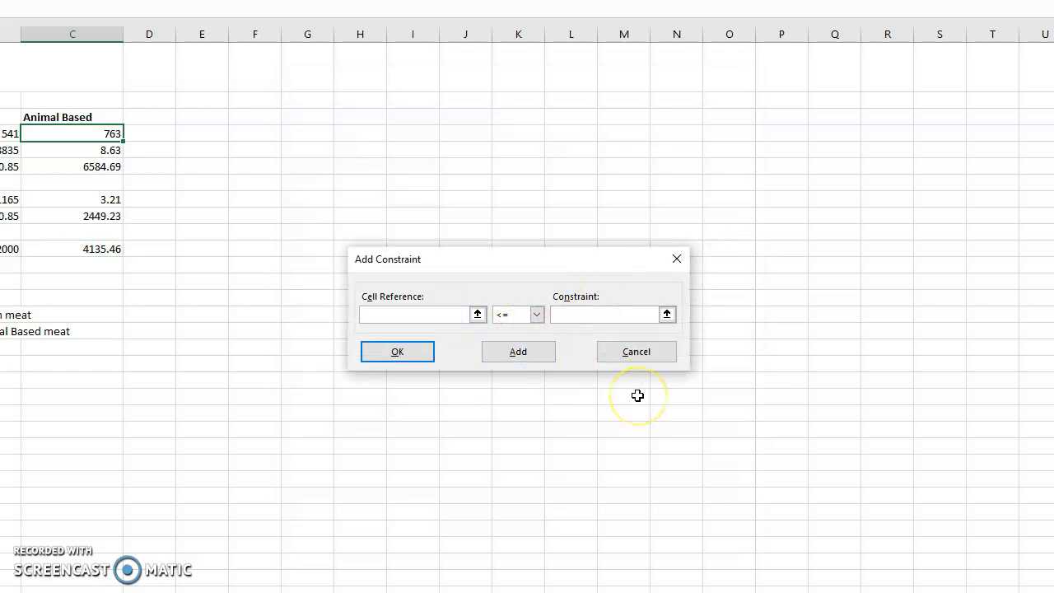
pyautogui.click(577, 314)
pyautogui.click(536, 314)
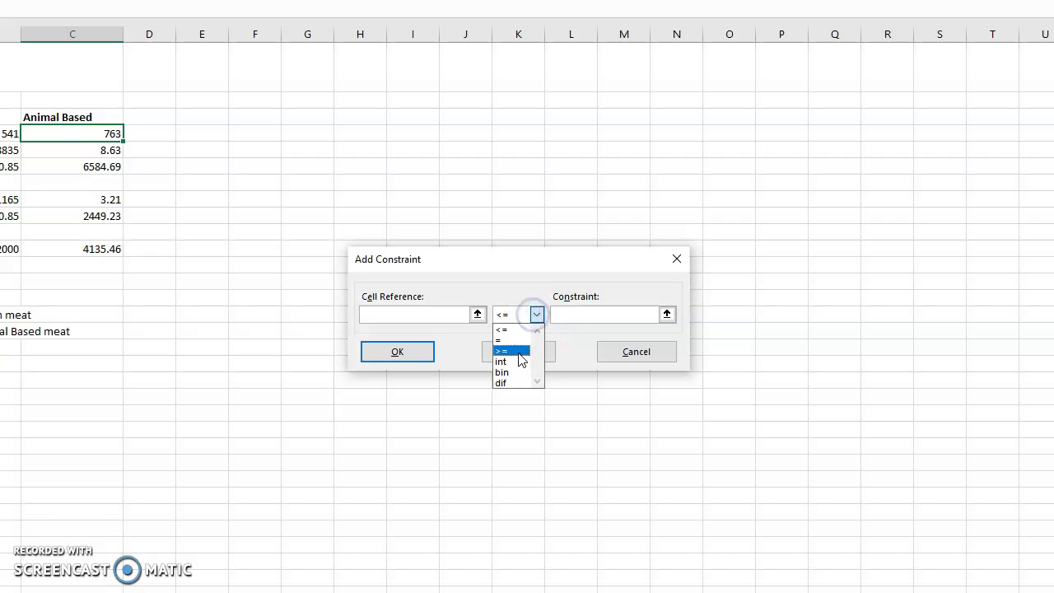
pyautogui.click(519, 350)
pyautogui.click(447, 314)
pyautogui.click(102, 156)
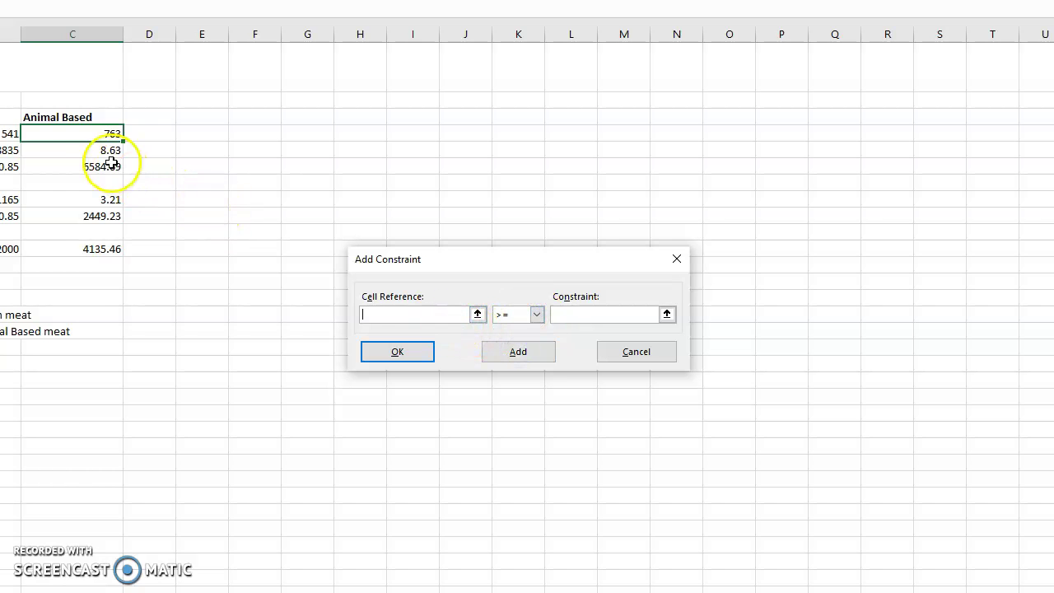
pyautogui.click(586, 319)
pyautogui.write('0')
pyautogui.click(539, 352)
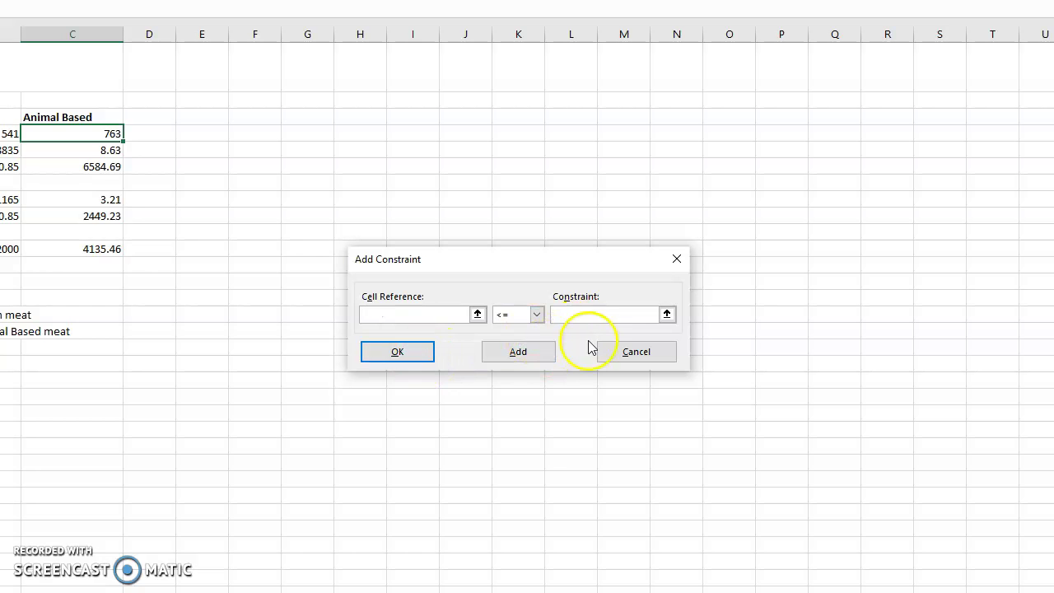
pyautogui.click(412, 353)
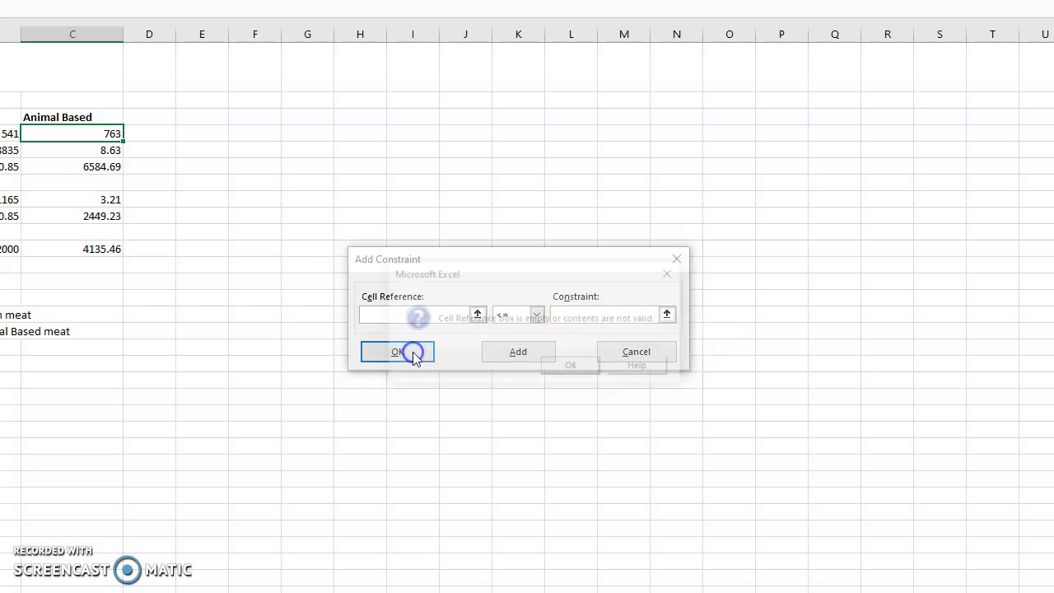
pyautogui.click(569, 365)
pyautogui.click(633, 352)
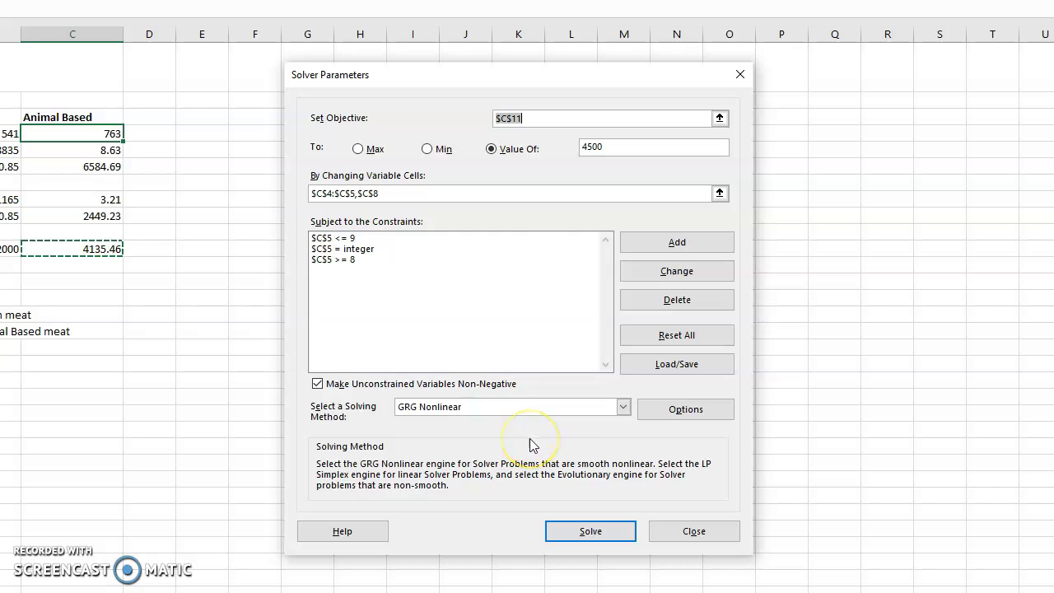
# - Run Solver, keep its solution, and check the solved cells in the Animal Based column
pyautogui.click(582, 529)
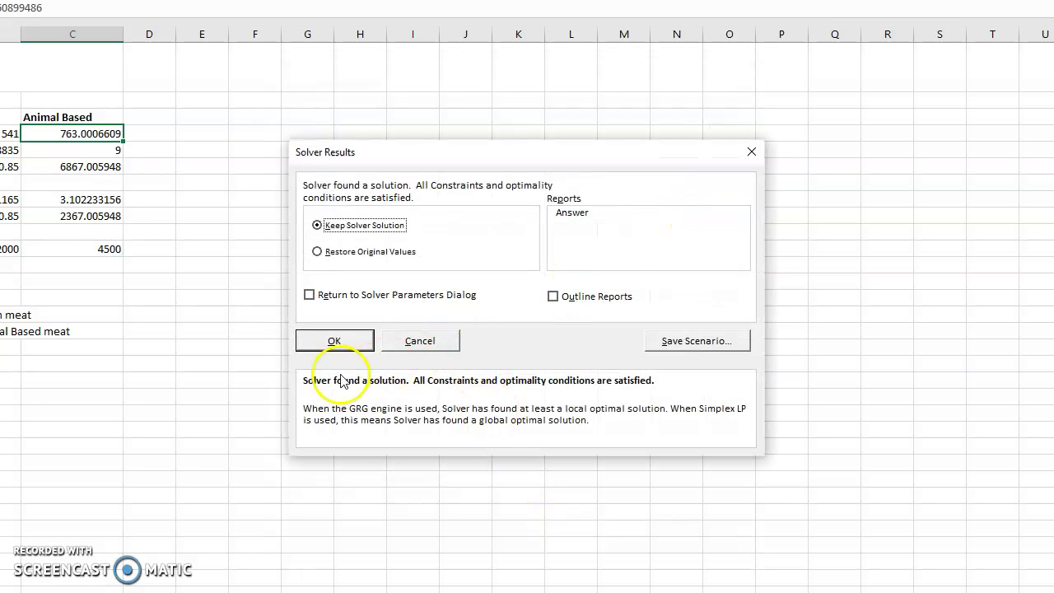
pyautogui.click(335, 341)
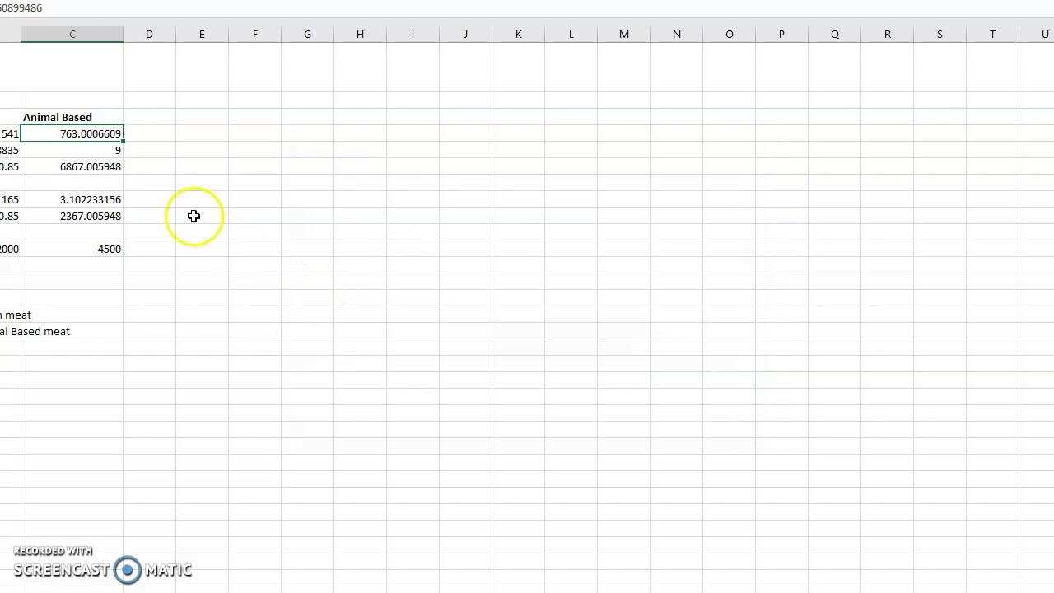
pyautogui.click(117, 151)
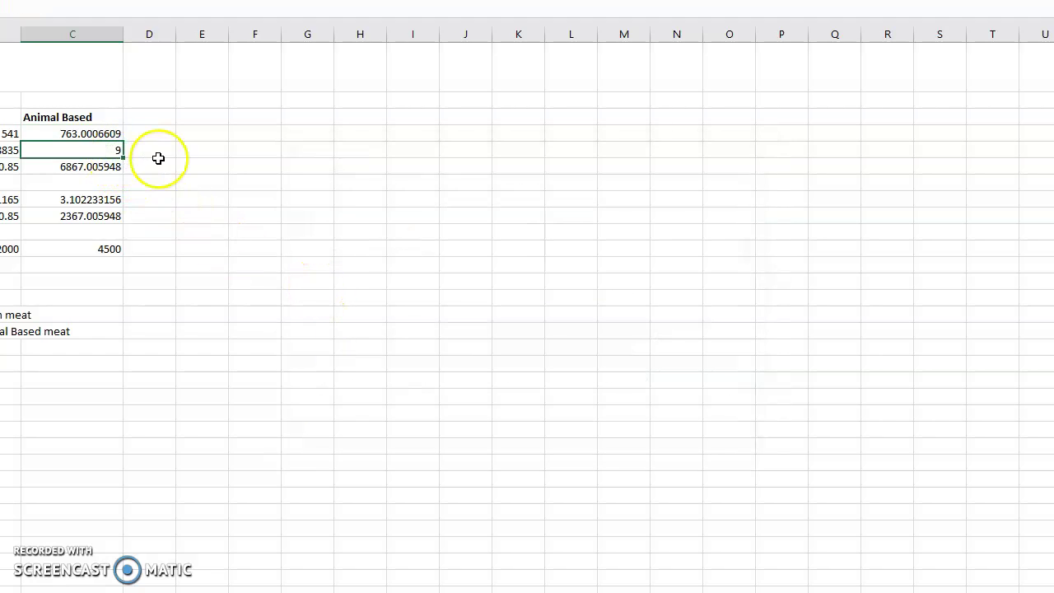
pyautogui.click(94, 135)
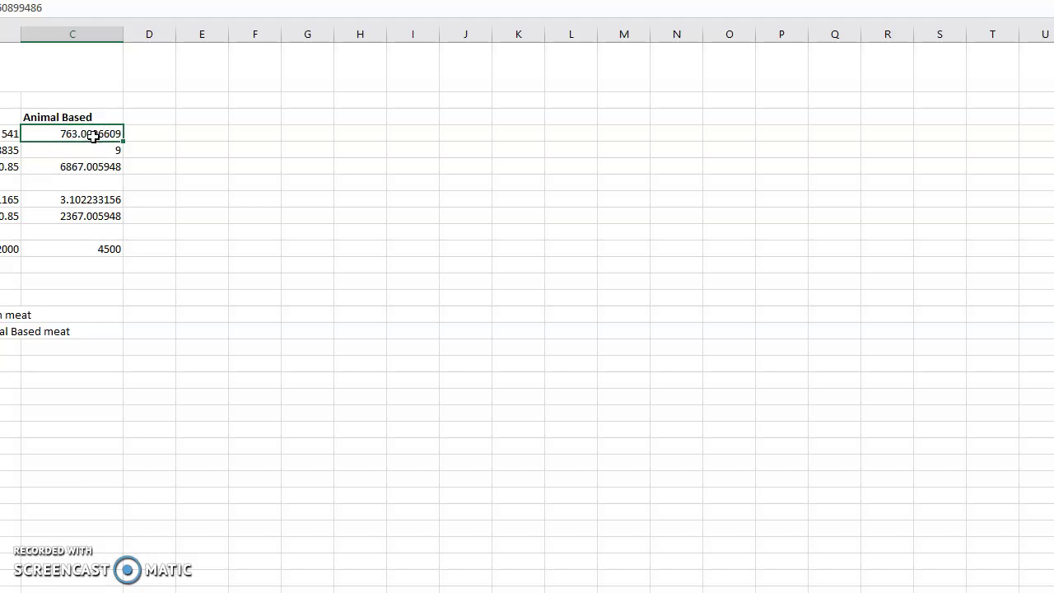
pyautogui.click(91, 117)
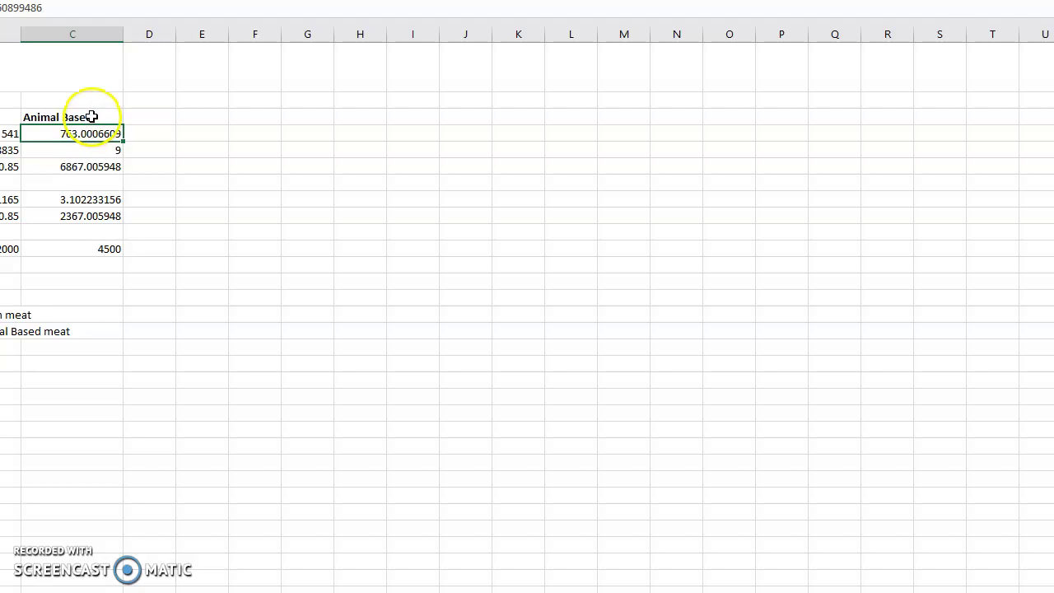
pyautogui.click(102, 249)
pyautogui.click(20, 249)
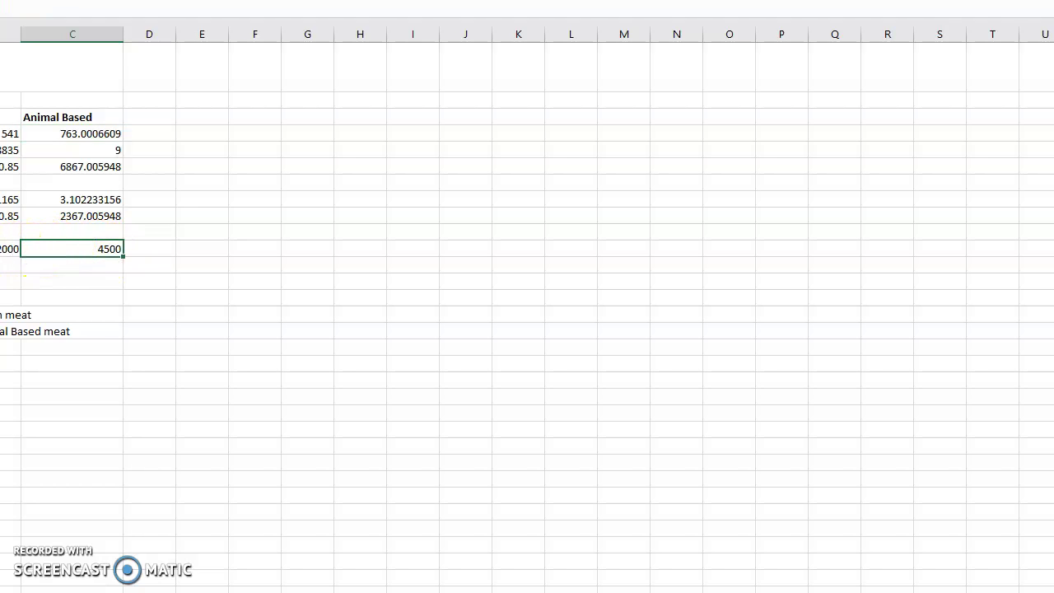
# - Enter a formula in D11 that adds B11 and C11 to get the combined total
pyautogui.click(147, 252)
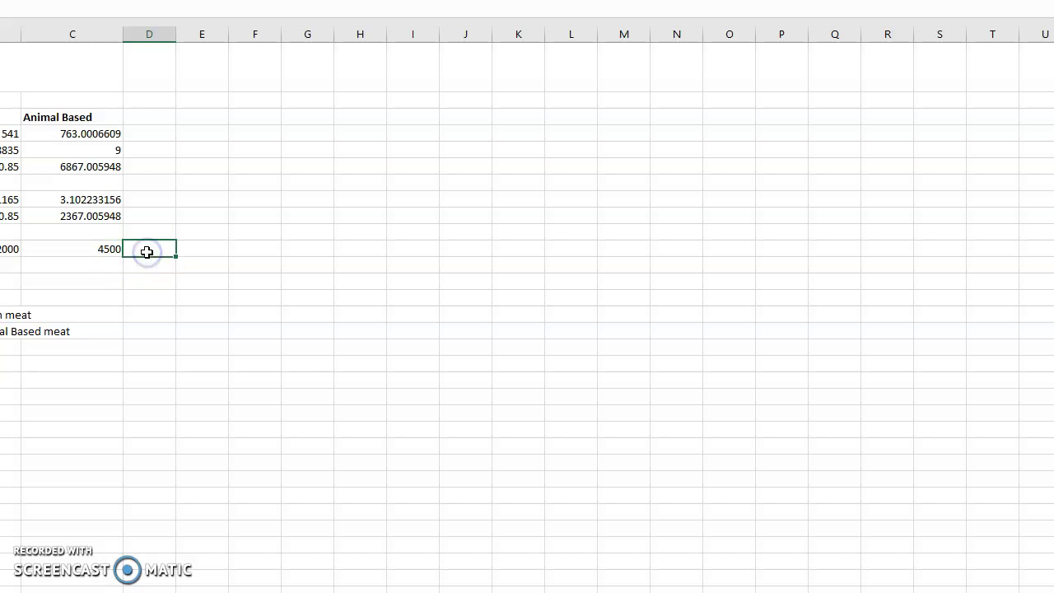
pyautogui.write('=')
pyautogui.click(10, 249)
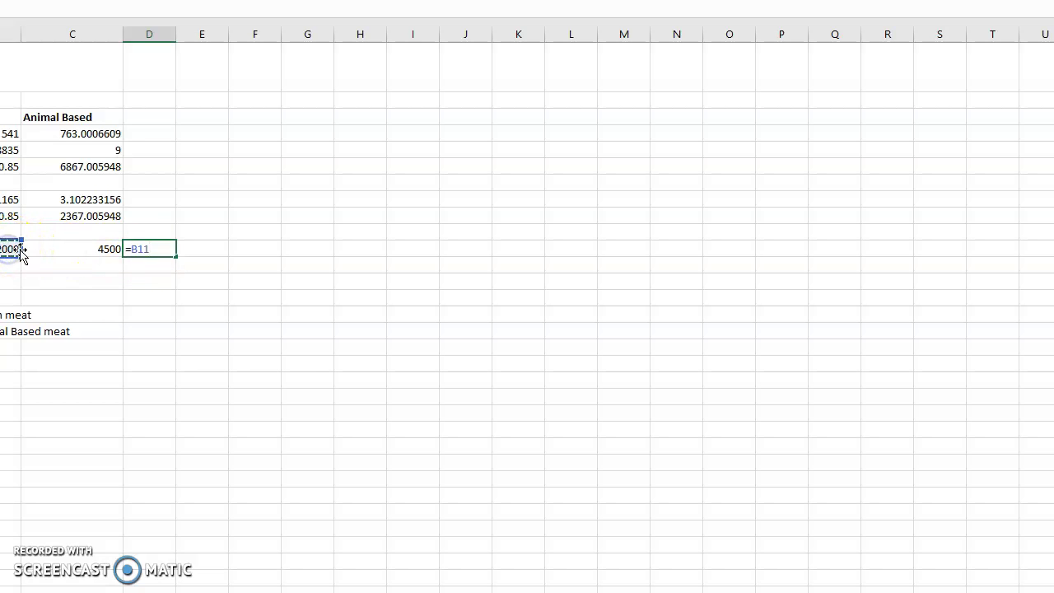
pyautogui.write('+')
pyautogui.click(66, 251)
pyautogui.press('Return')
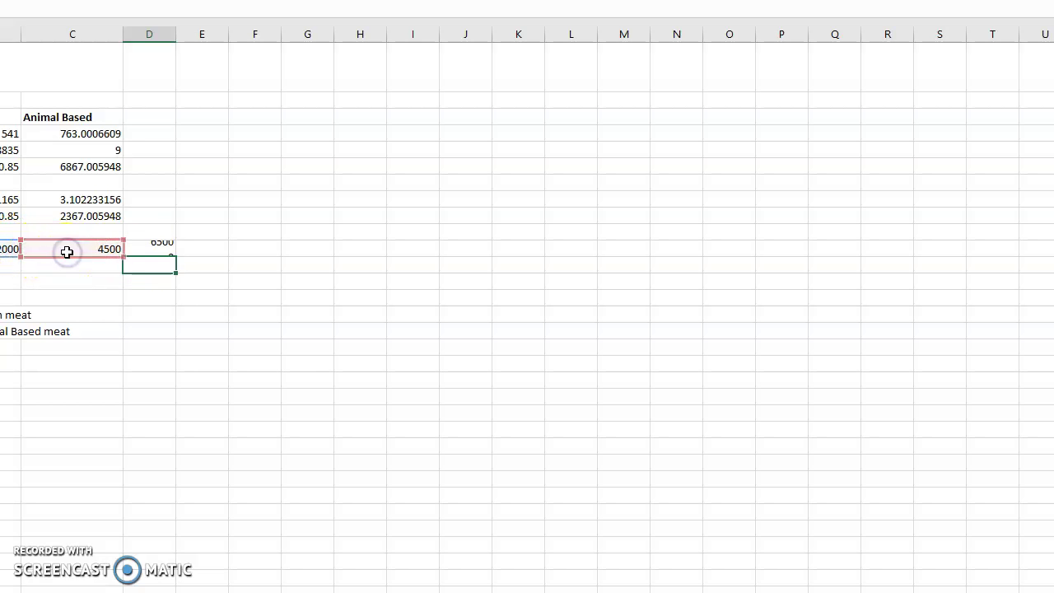
pyautogui.click(169, 251)
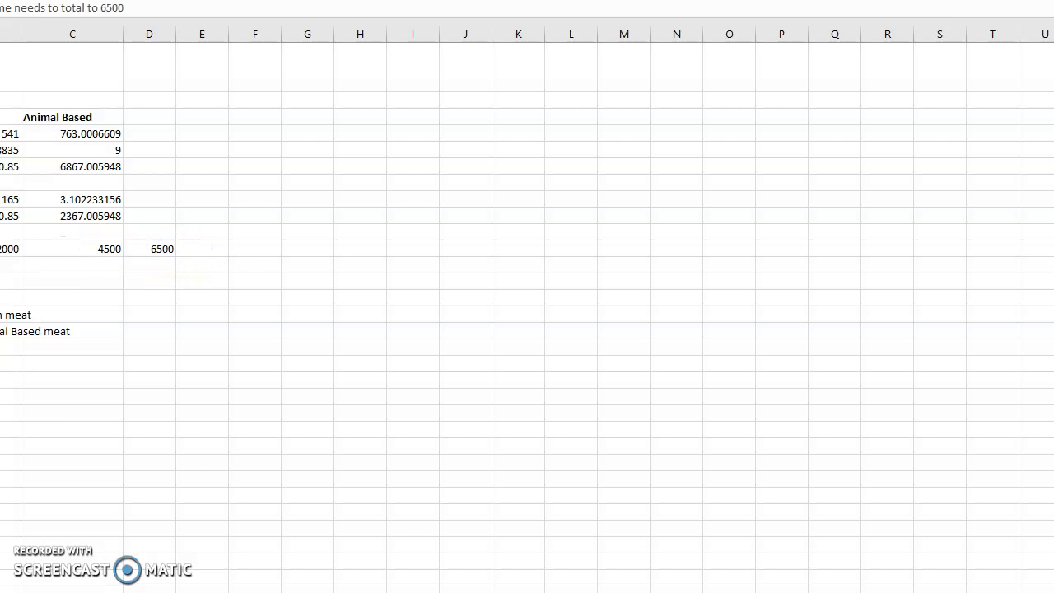
# - Go to the sheet with the Meats nutrition table, check a formula in the yellow nutrients table, and select that whole table
pyautogui.hotkey('ctrl', 'pageup')
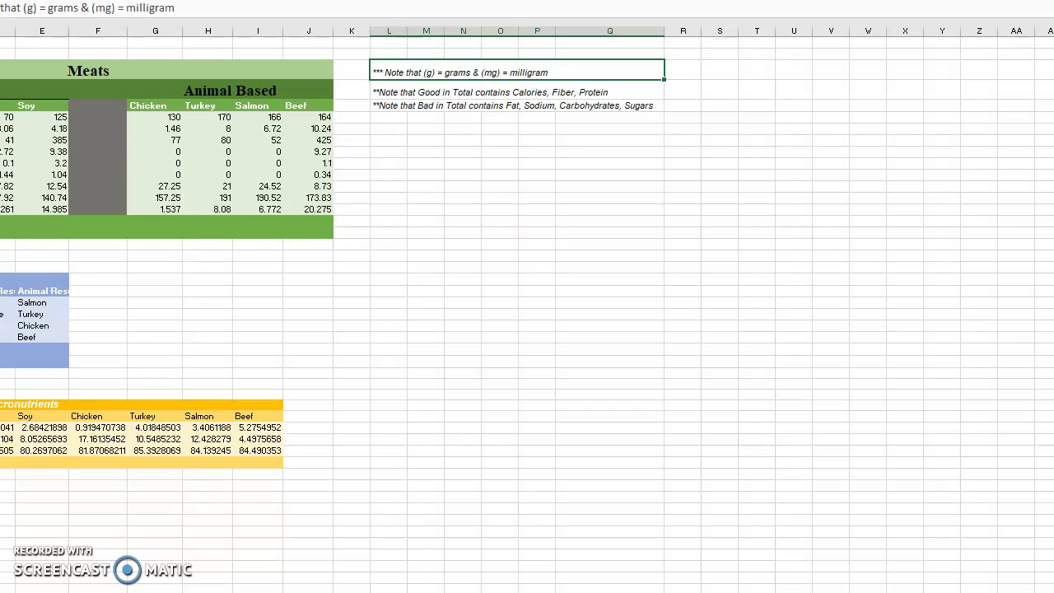
pyautogui.click(7, 427)
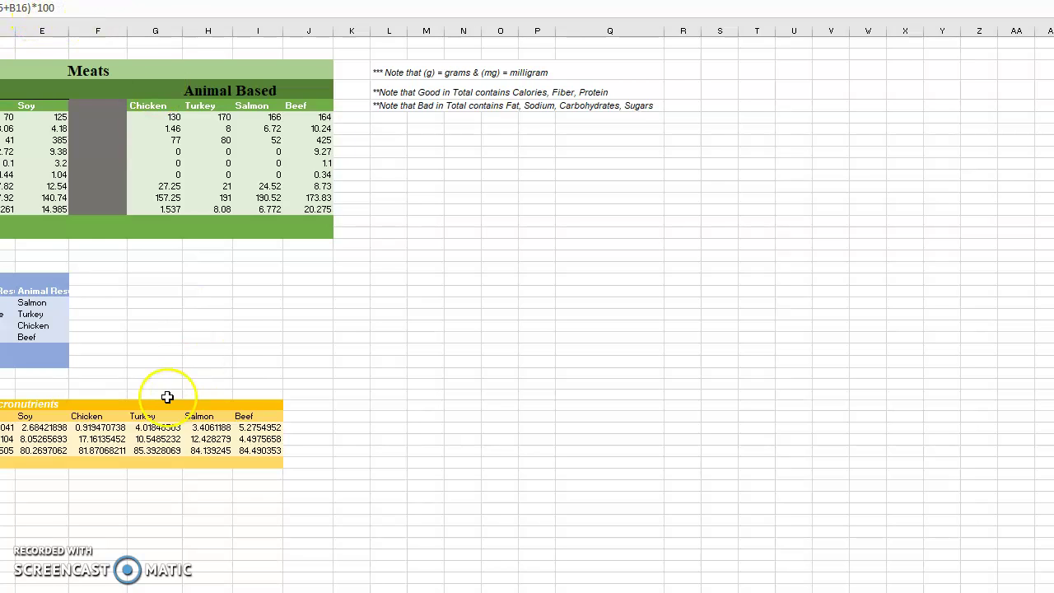
pyautogui.click(267, 373)
pyautogui.moveTo(99, 404)
pyautogui.mouseDown()
pyautogui.moveTo(106, 454)
pyautogui.moveTo(198, 460)
pyautogui.mouseUp()
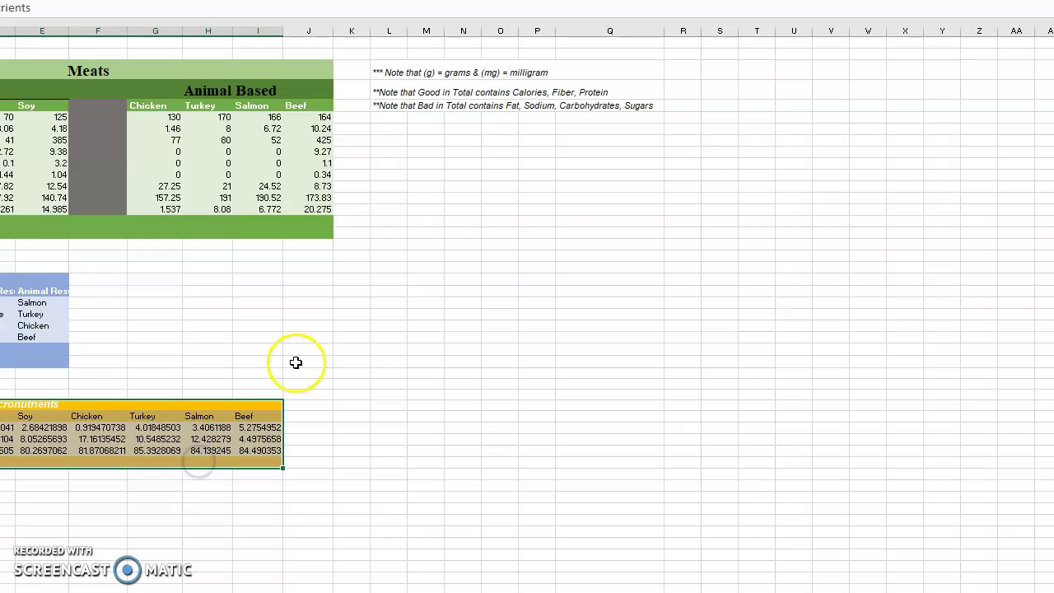
# - Deselect the yellow nutrients table and go through the column D entries beside Salmon, Turkey and Chicken in the blue results table
pyautogui.click(301, 361)
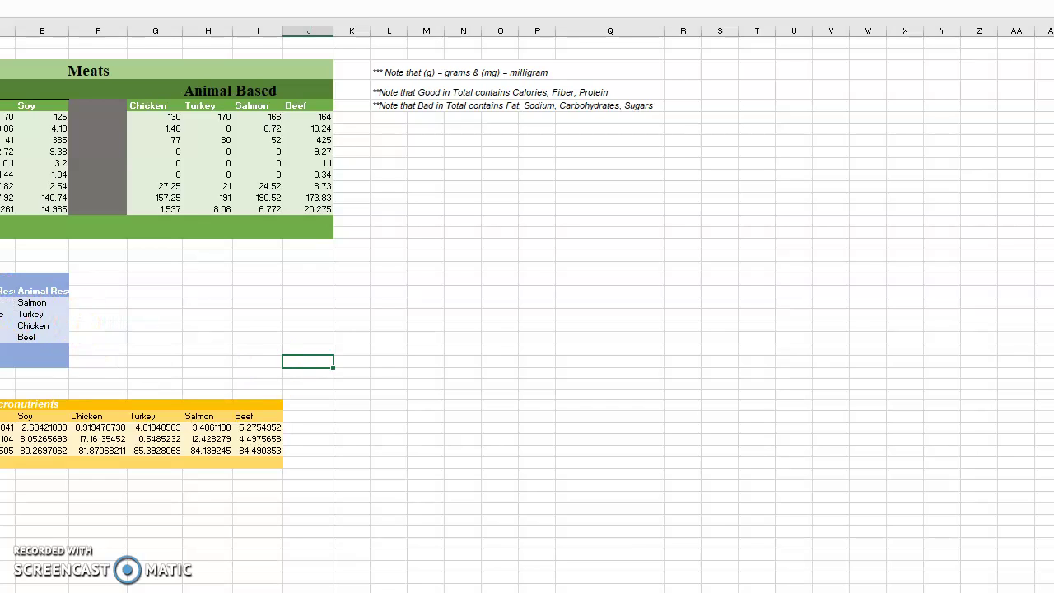
pyautogui.click(8, 303)
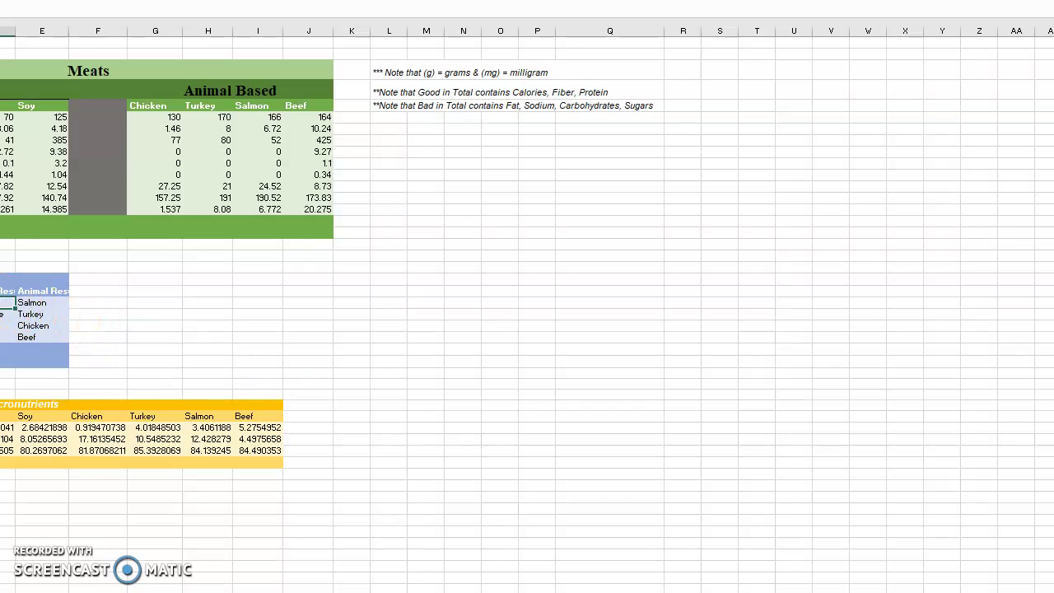
pyautogui.press('Down')
pyautogui.press('Down')
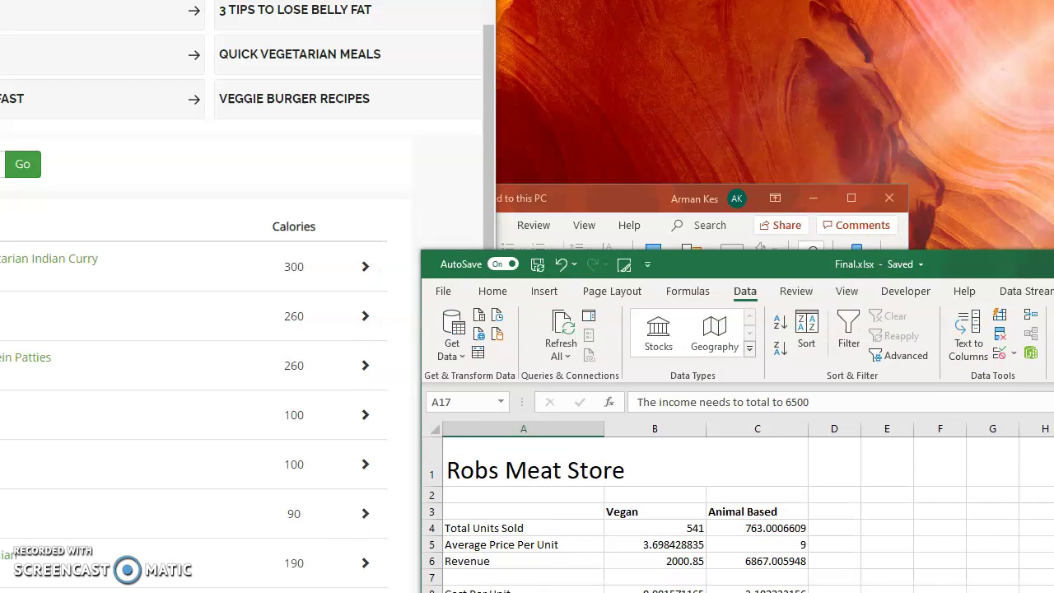
# - Switch to the Final.pptx presentation in PowerPoint and maximize its window to view the closing Enjoy slide
pyautogui.hotkey('alt', 'Tab')
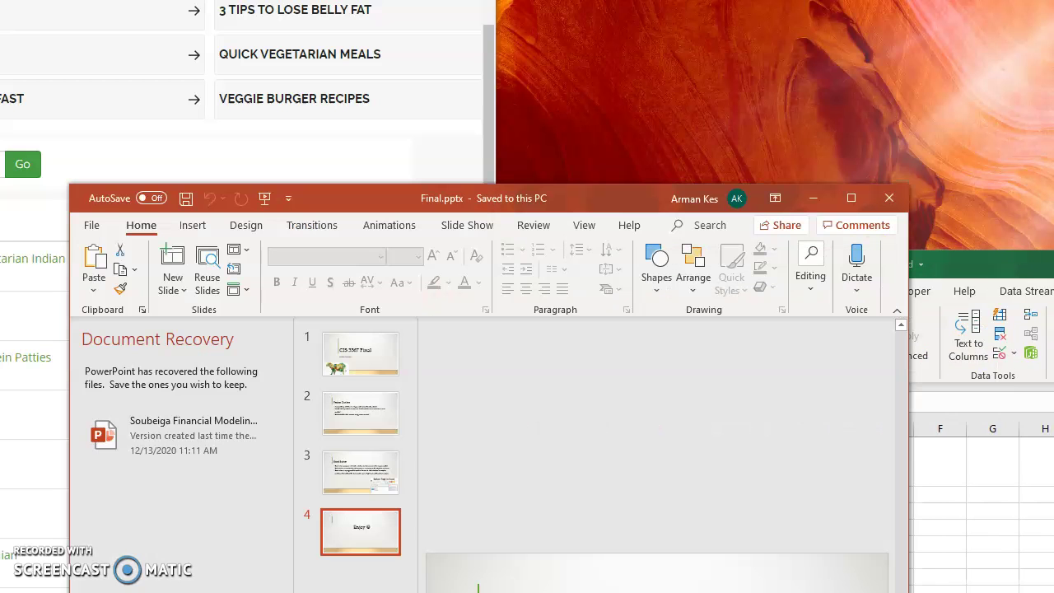
pyautogui.click(853, 198)
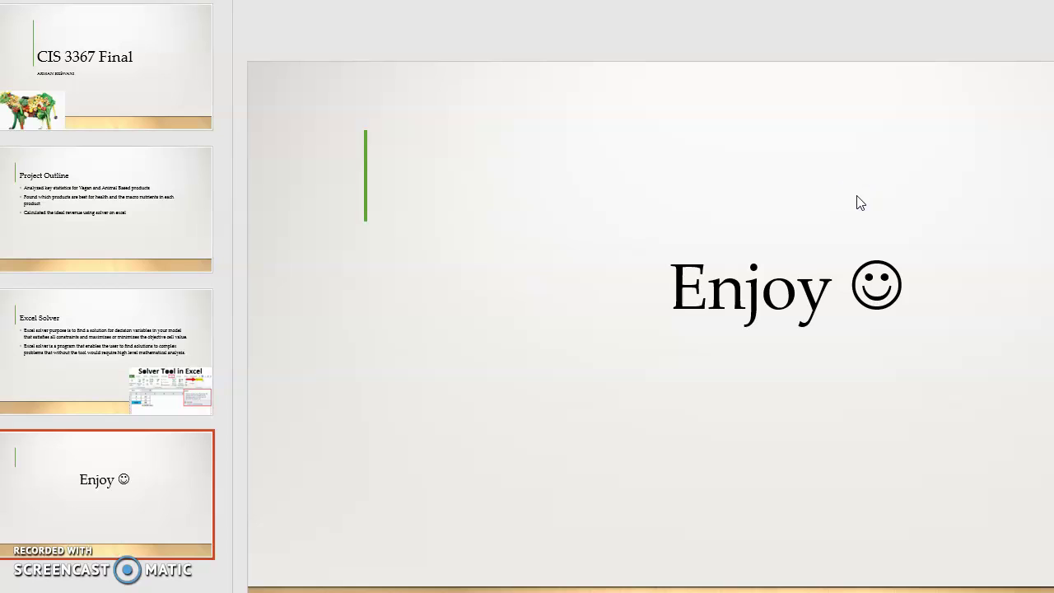
pyautogui.click(689, 292)
pyautogui.click(278, 401)
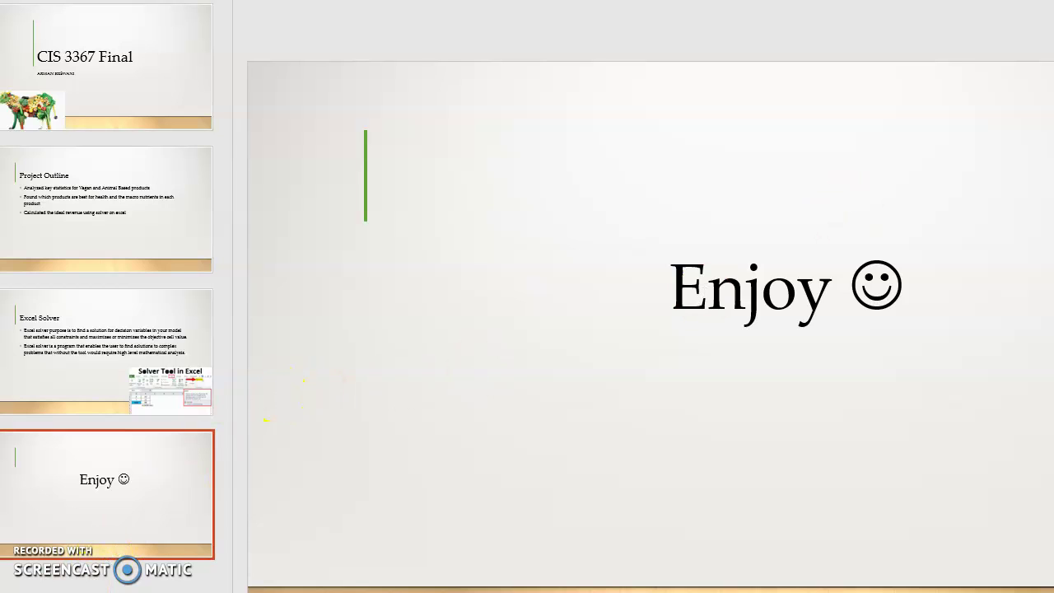